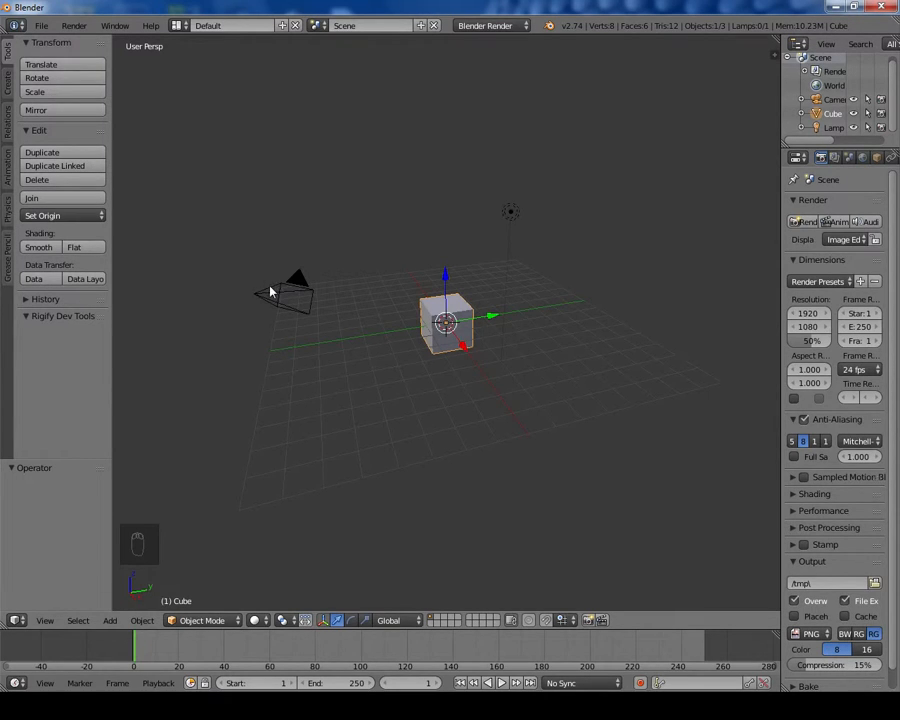
Step: Delete the camera and the lamp from the scene, leaving only the cube
{"action": "right_click", "coordinate": [271, 290]}
{"action": "right_click", "coordinate": [508, 213]}
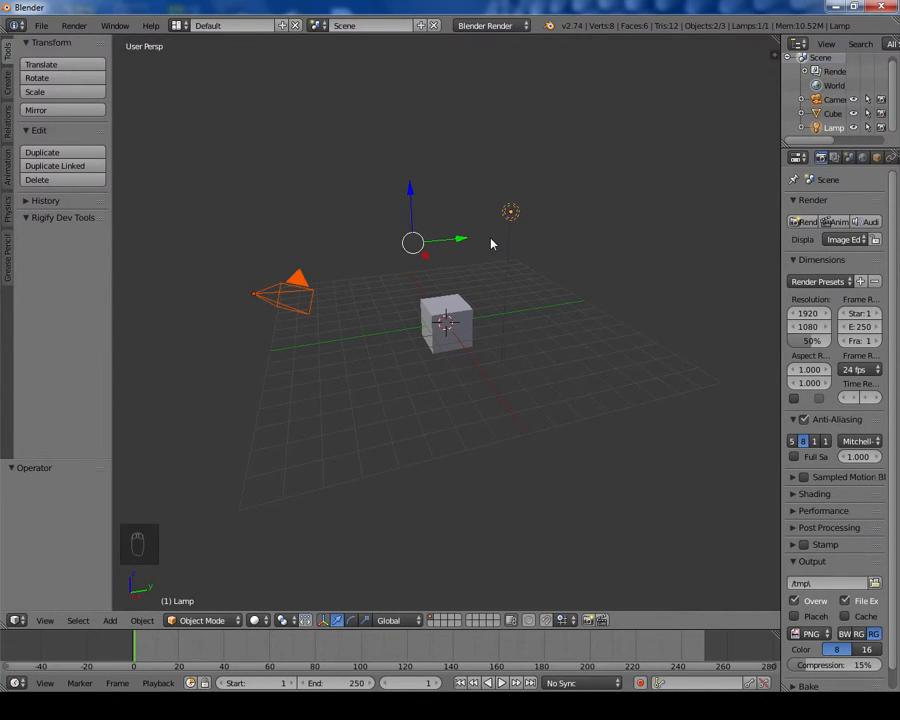
{"action": "key", "text": "x"}
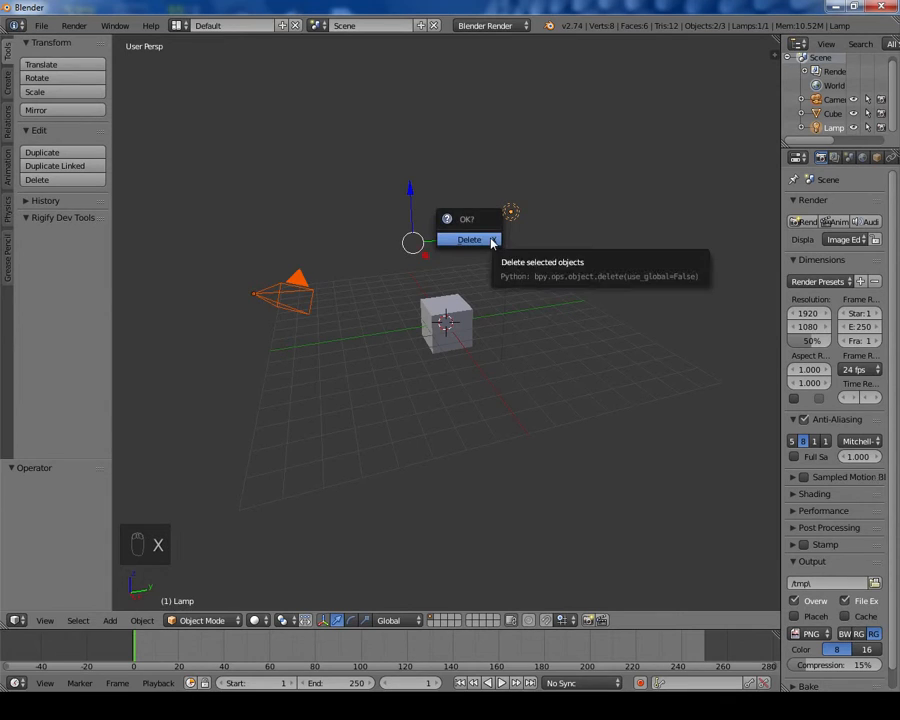
{"action": "left_click", "coordinate": [489, 240]}
Step: Select the cube and move it straight up along the Z axis by 3.275
{"action": "scroll", "coordinate": [474, 290], "scroll_direction": "up", "scroll_amount": 3}
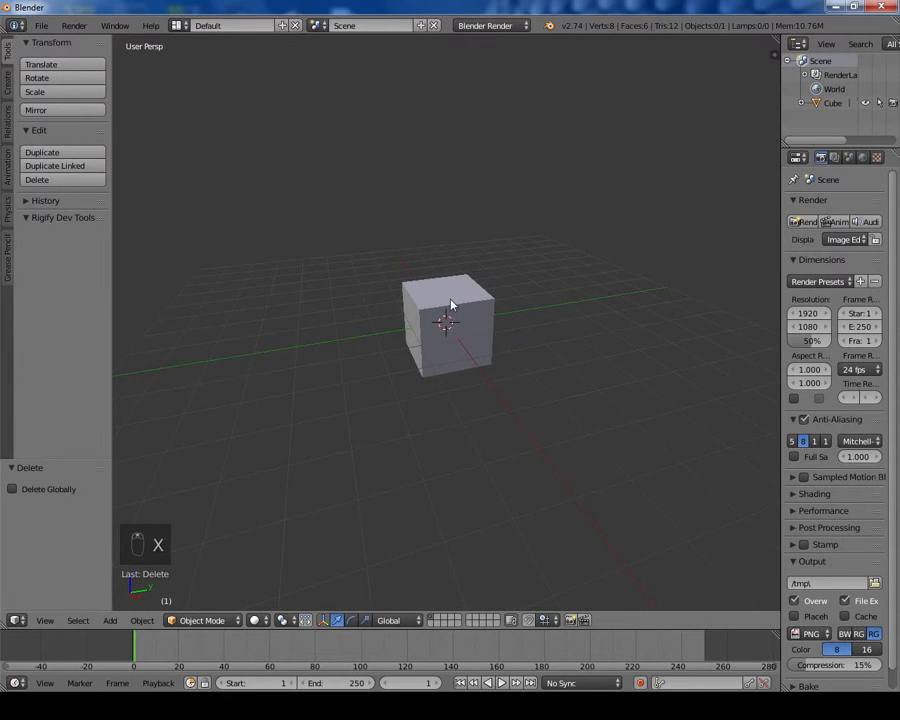
{"action": "right_click", "coordinate": [451, 300]}
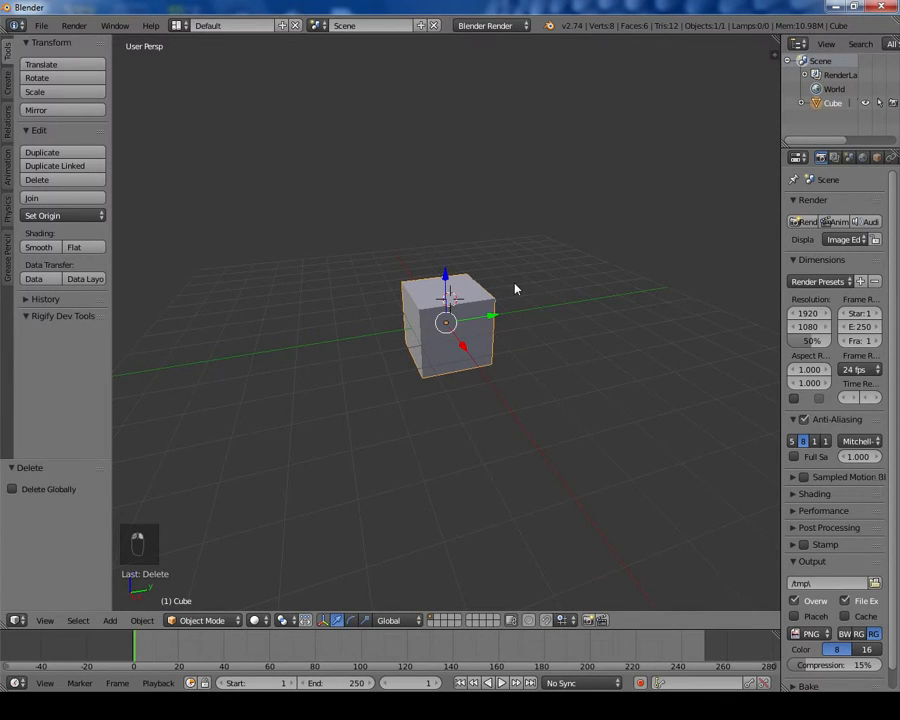
{"action": "key", "text": "shift+c"}
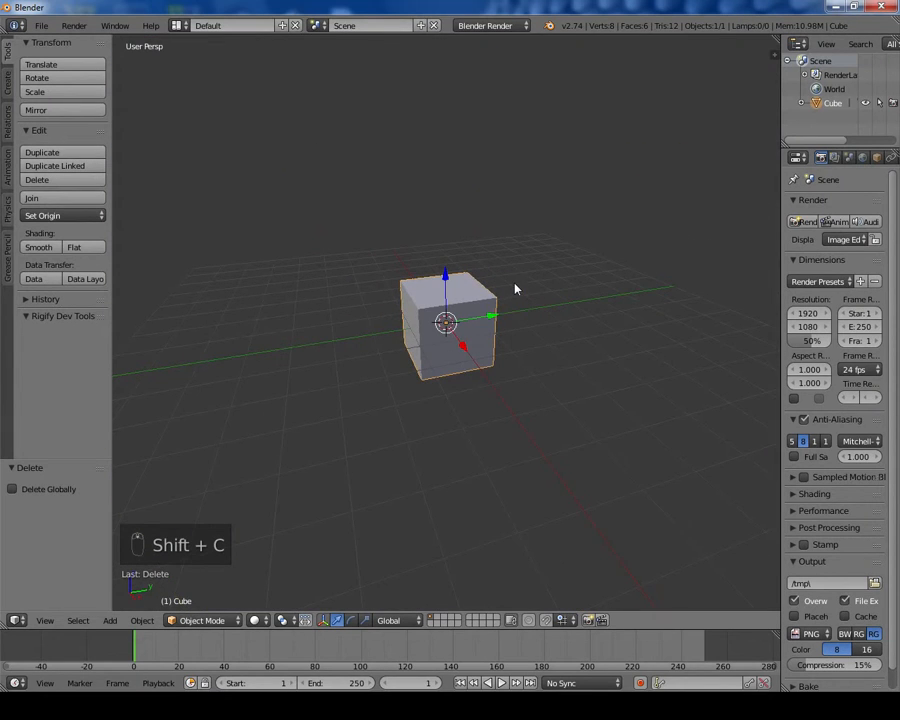
{"action": "middle_click_drag", "start_coordinate": [515, 289], "coordinate": [562, 362]}
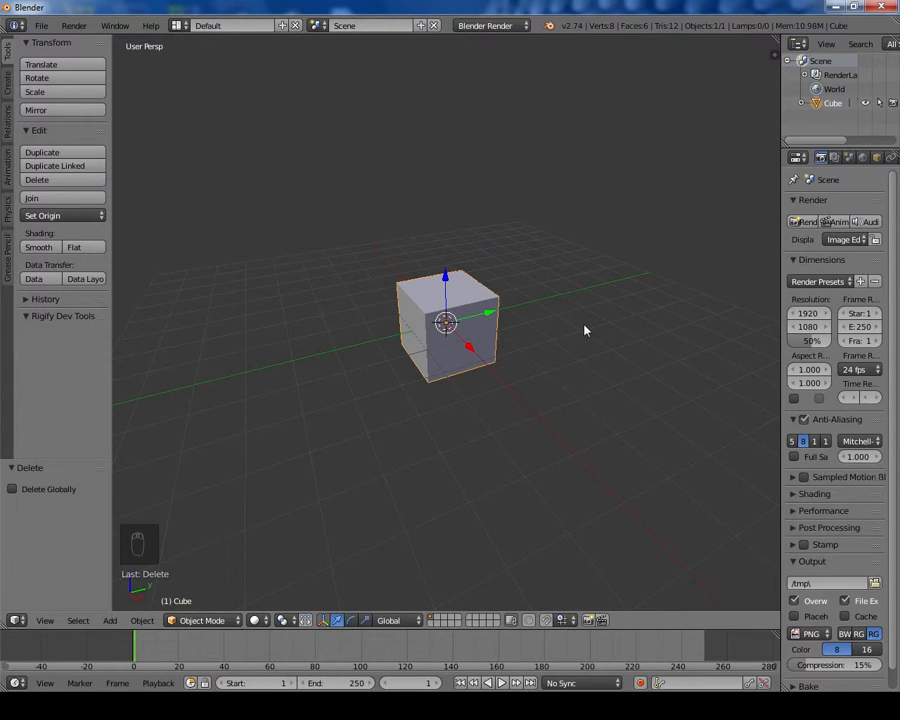
{"action": "middle_click_drag", "start_coordinate": [585, 328], "coordinate": [557, 326]}
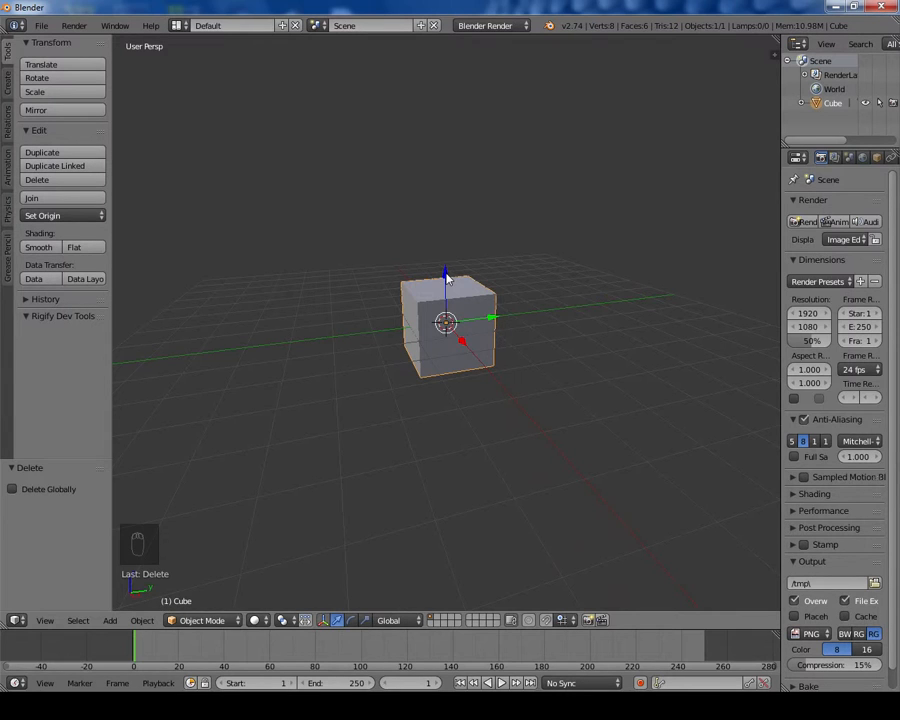
{"action": "left_click_drag", "start_coordinate": [447, 279], "coordinate": [462, 152]}
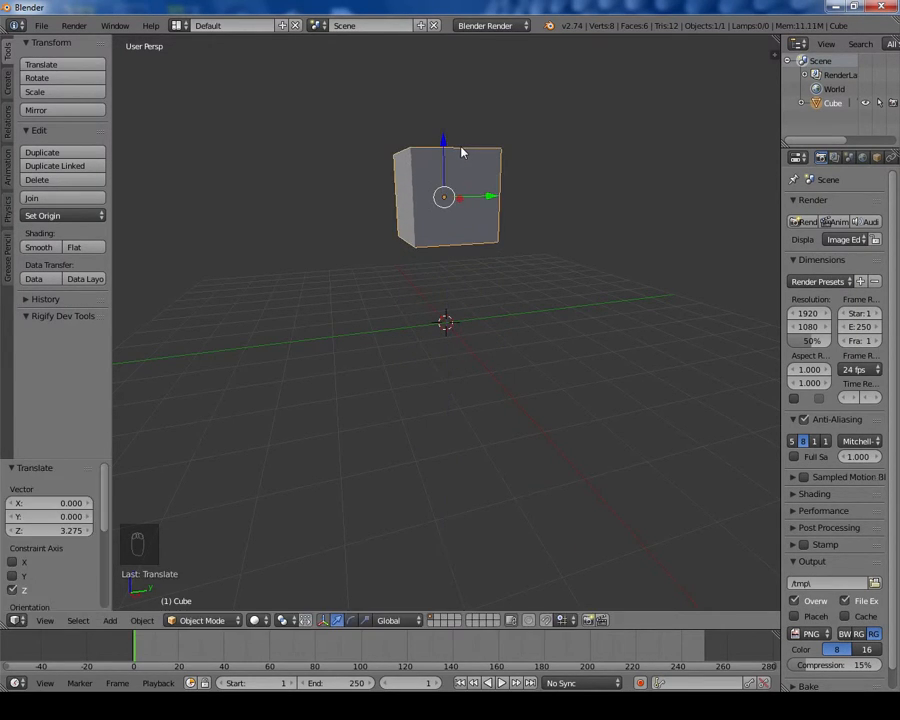
Step: Scale the cube along the Y axis by about 4.308 to stretch it into a long block
{"action": "middle_click_drag", "start_coordinate": [536, 187], "coordinate": [518, 223]}
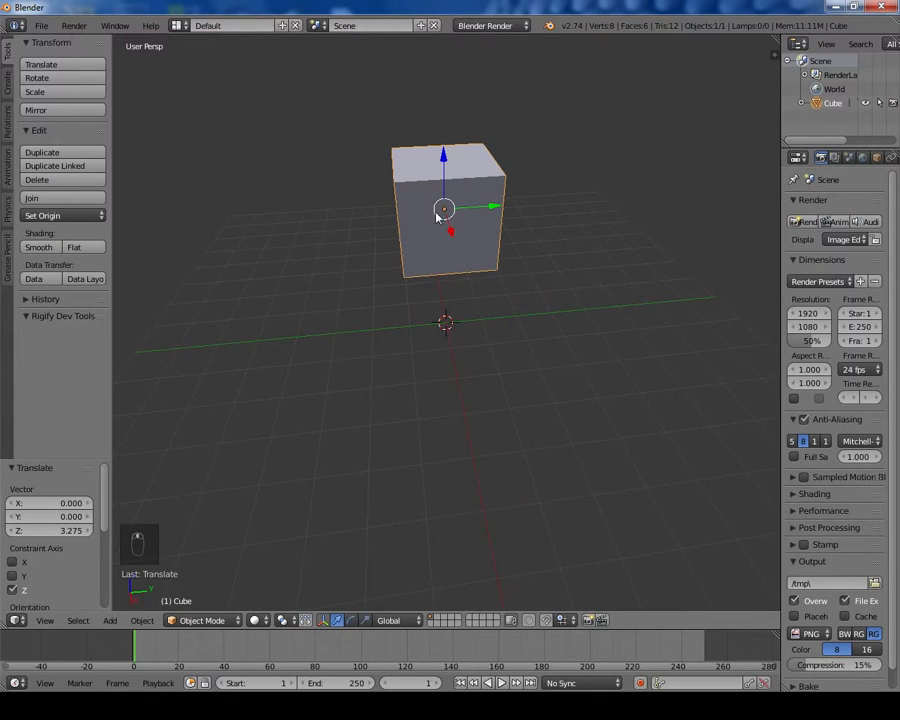
{"action": "middle_click_drag", "start_coordinate": [464, 199], "coordinate": [520, 200]}
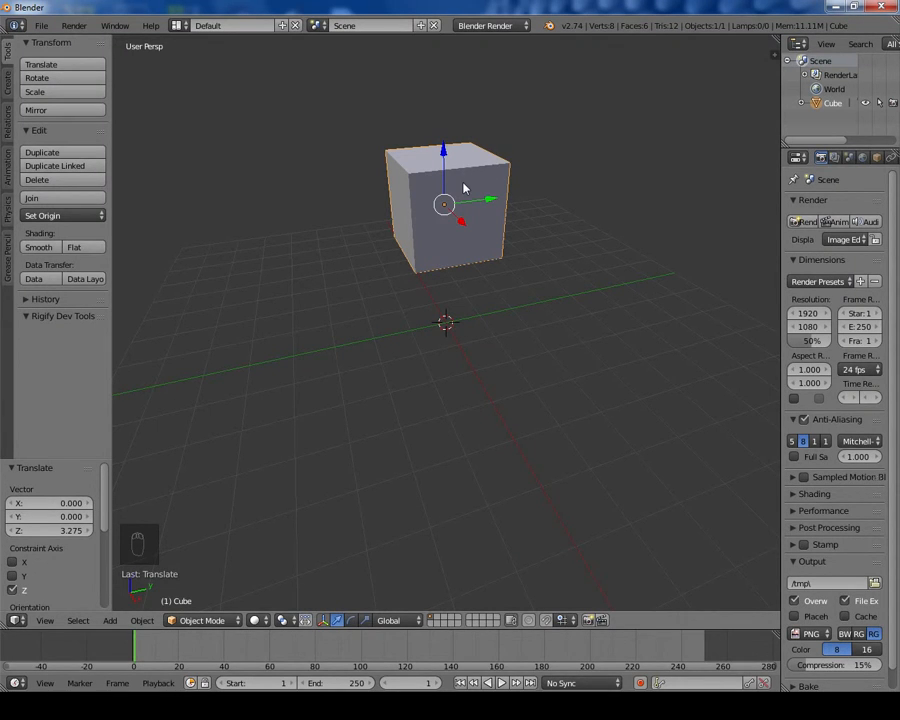
{"action": "middle_click_drag", "start_coordinate": [462, 186], "coordinate": [472, 225]}
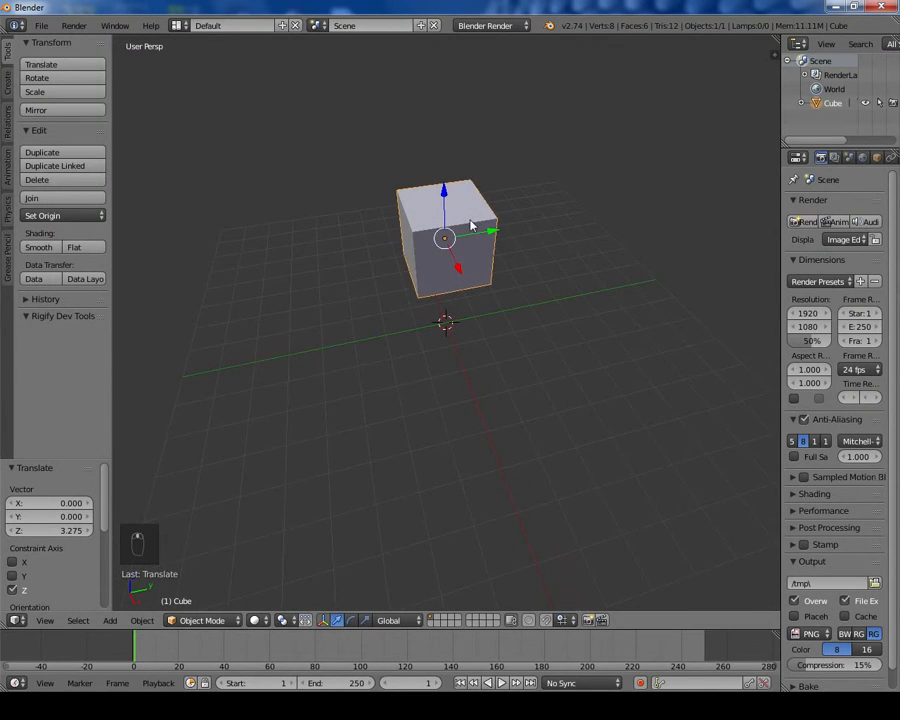
{"action": "key", "text": "s"}
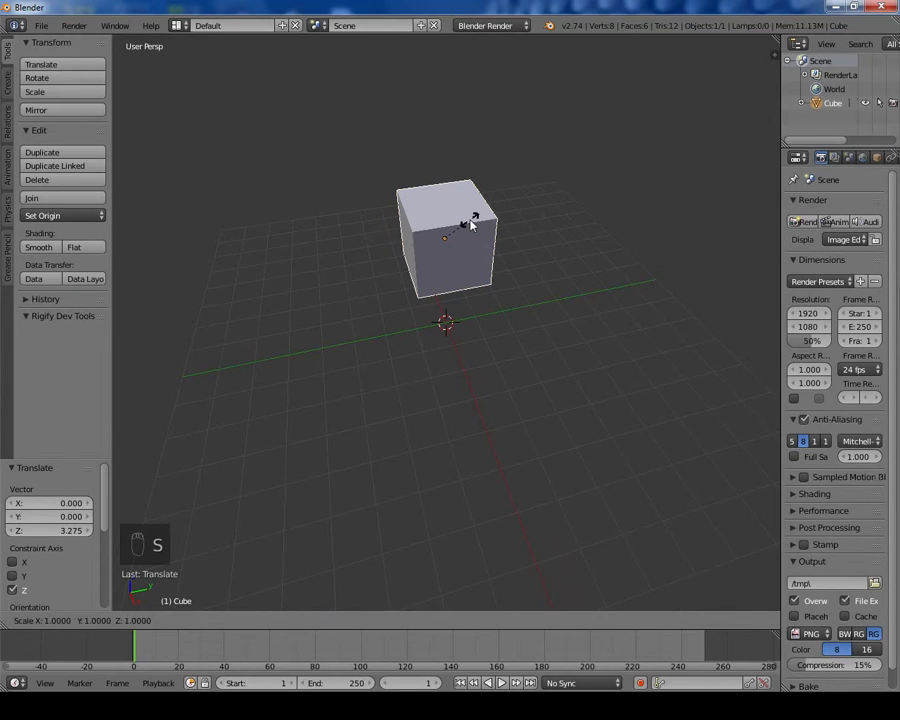
{"action": "key", "text": "y"}
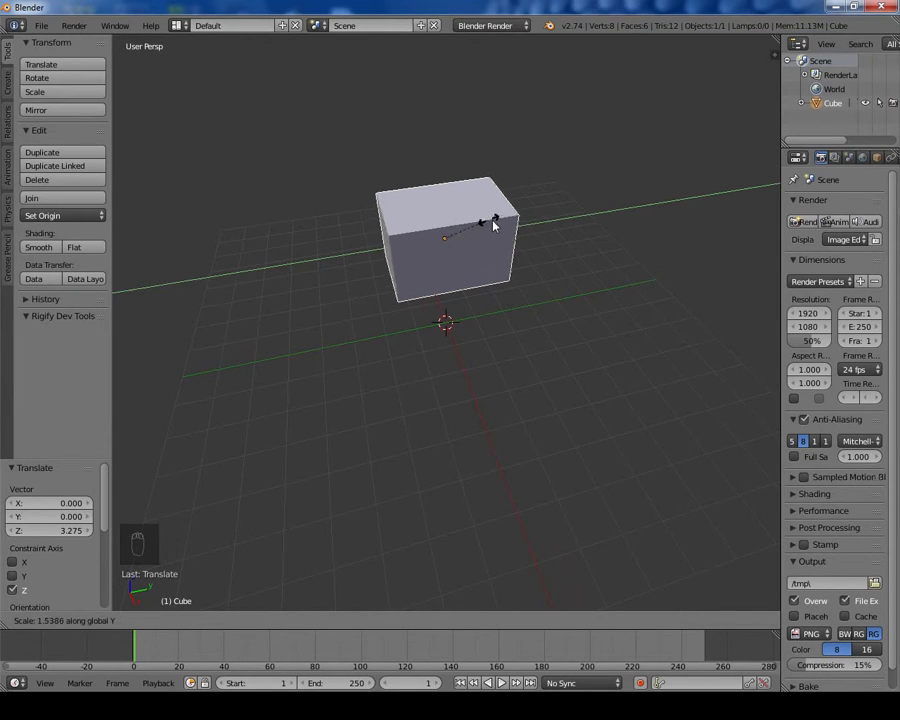
{"action": "left_click", "coordinate": [575, 218]}
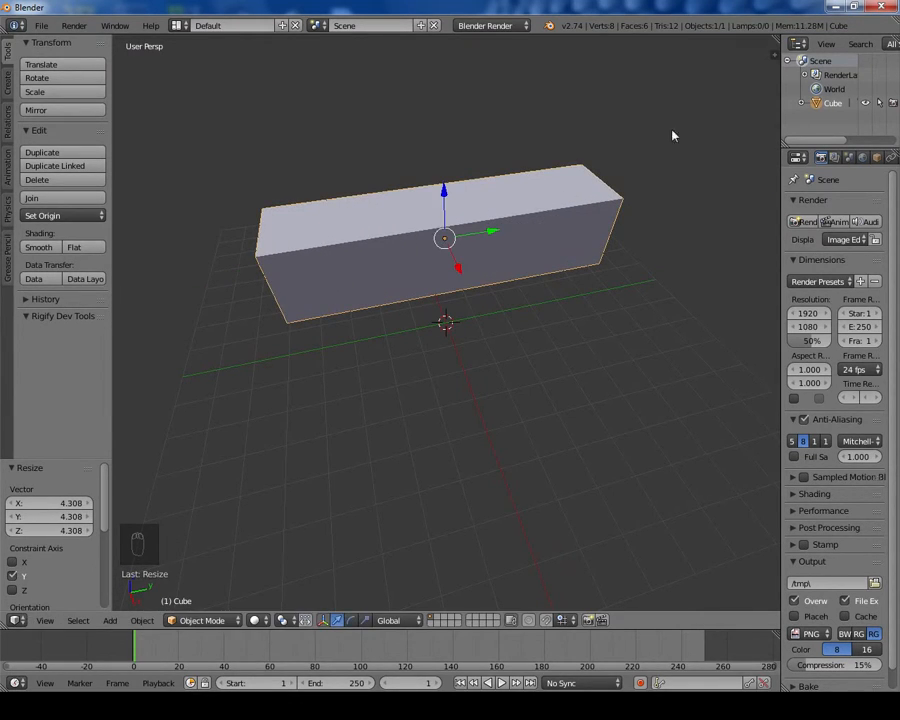
Step: Flatten the block by scaling it along the Z axis to 0.089
{"action": "key", "text": "s"}
{"action": "key", "text": "z"}
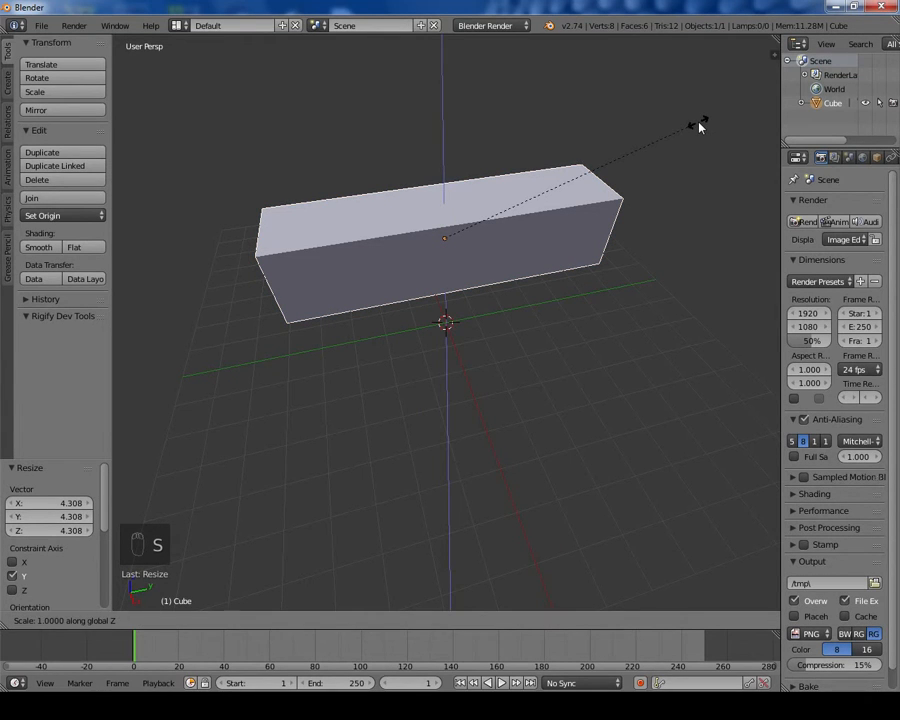
{"action": "left_click", "coordinate": [466, 224]}
Step: Widen the slab by scaling it along the X axis by about 1.797
{"action": "middle_click_drag", "start_coordinate": [464, 211], "coordinate": [498, 237]}
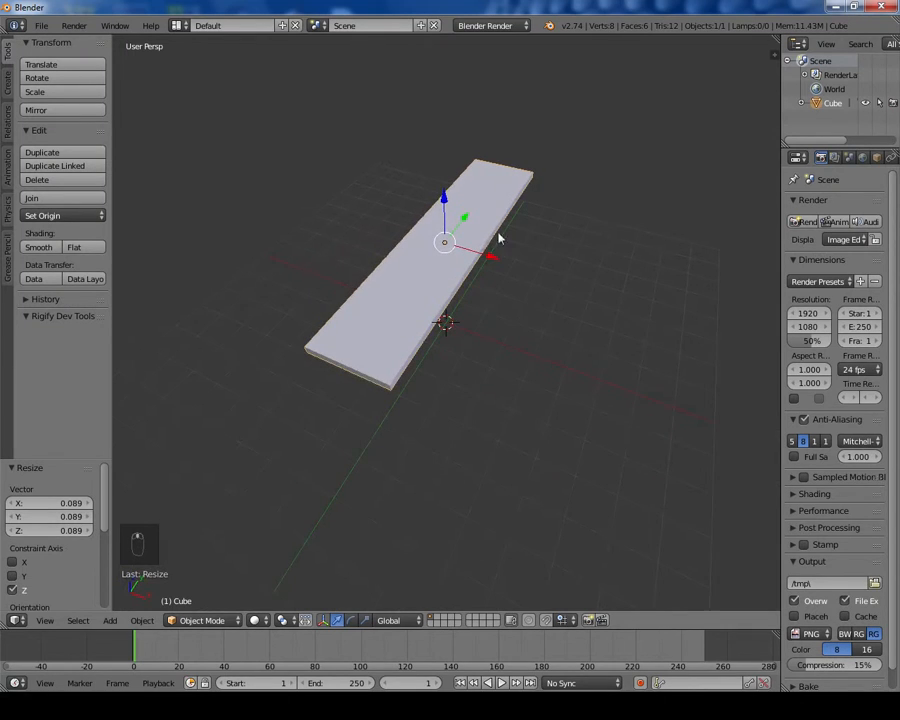
{"action": "key", "text": "s"}
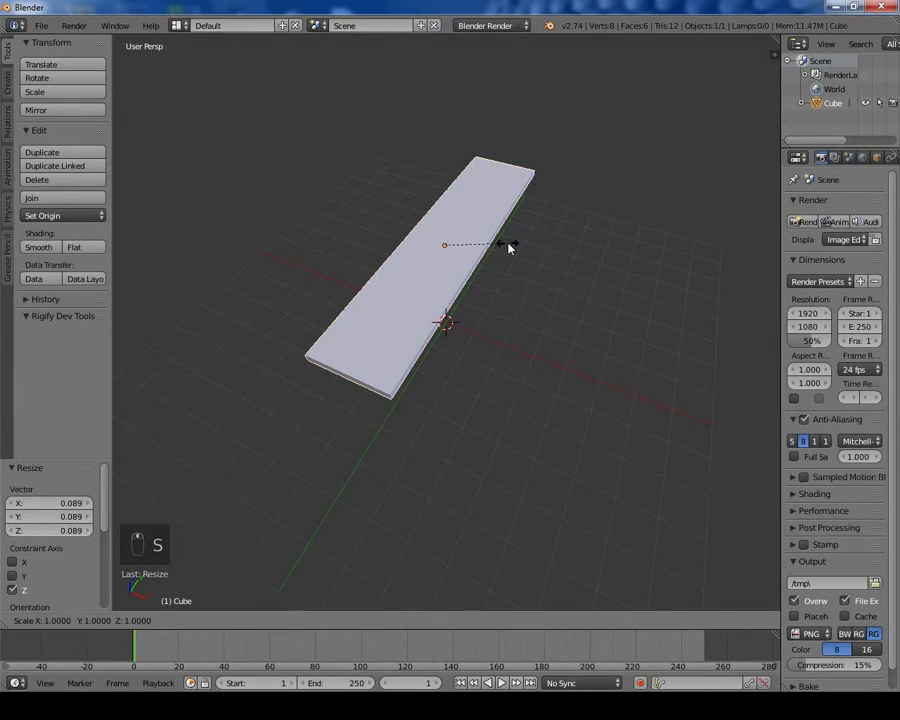
{"action": "key", "text": "x"}
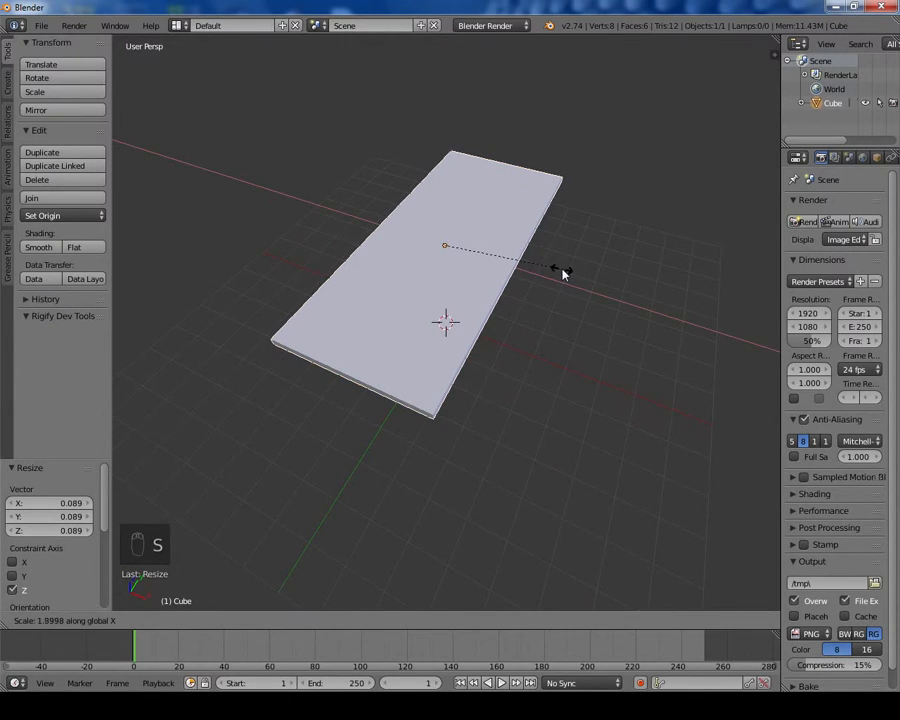
{"action": "left_click", "coordinate": [556, 273]}
Step: Enter Edit Mode on the slab and add a centered loop cut running along its length
{"action": "middle_click_drag", "start_coordinate": [556, 274], "coordinate": [530, 217]}
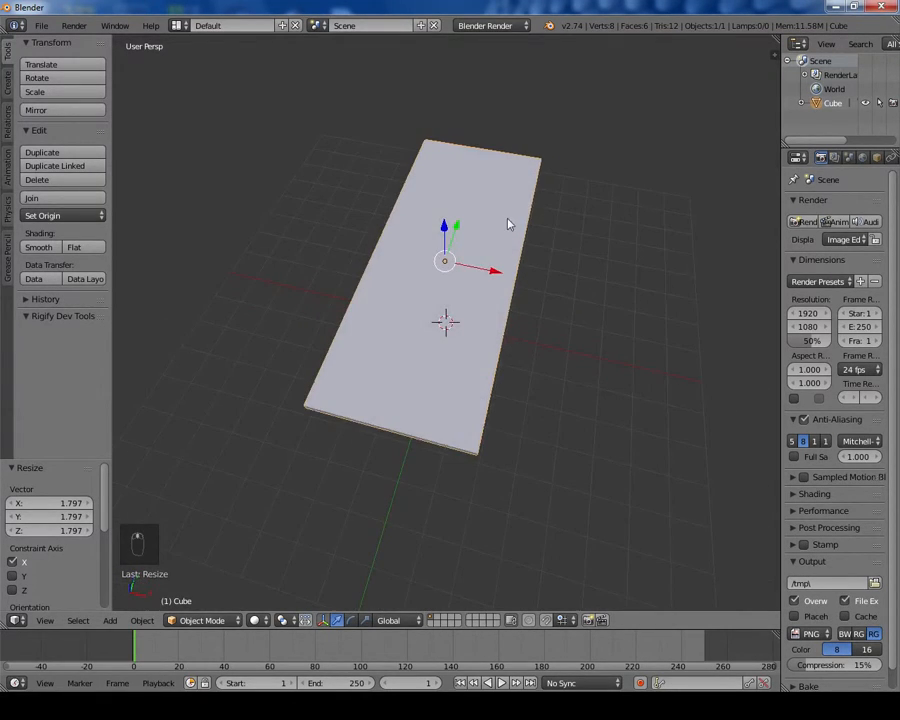
{"action": "key", "text": "Tab"}
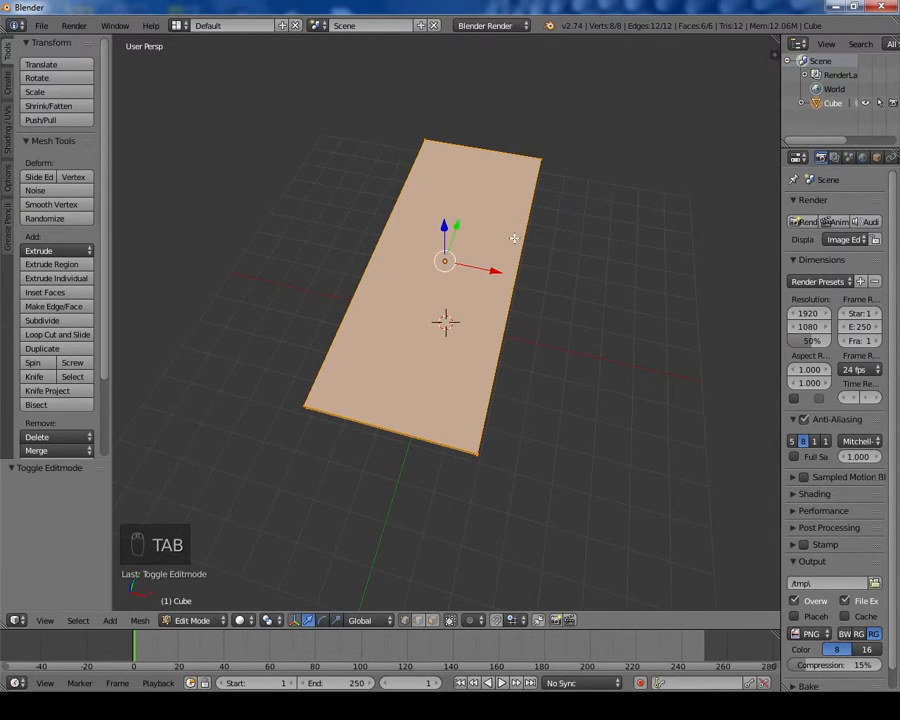
{"action": "mouse_move", "coordinate": [522, 220]}
{"action": "middle_mouse_down"}
{"action": "mouse_move", "coordinate": [516, 225]}
{"action": "mouse_move", "coordinate": [520, 218]}
{"action": "middle_mouse_up"}
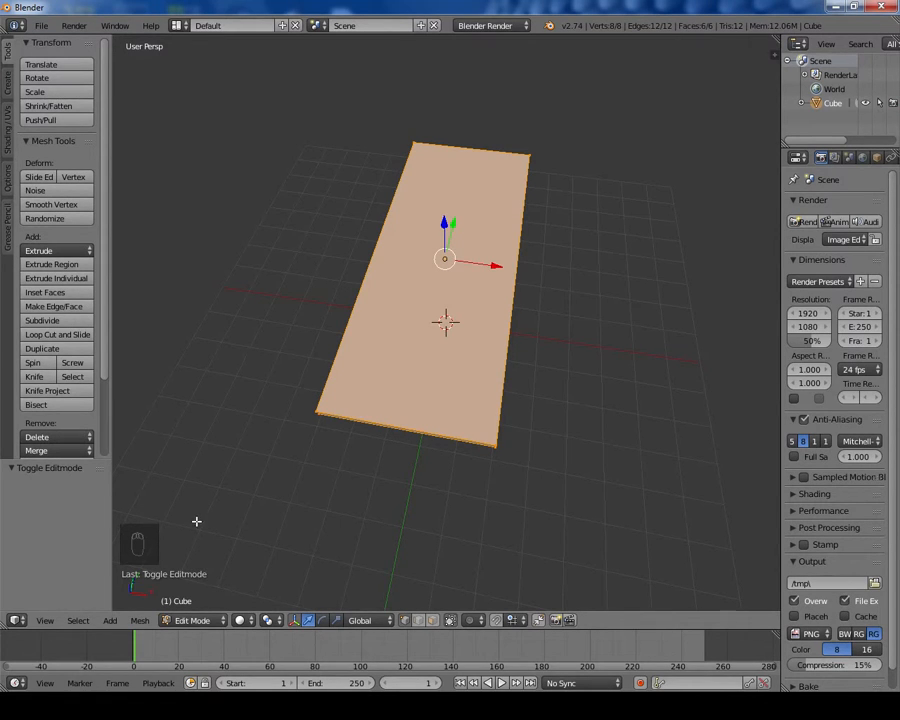
{"action": "middle_click_drag", "start_coordinate": [193, 518], "coordinate": [177, 512]}
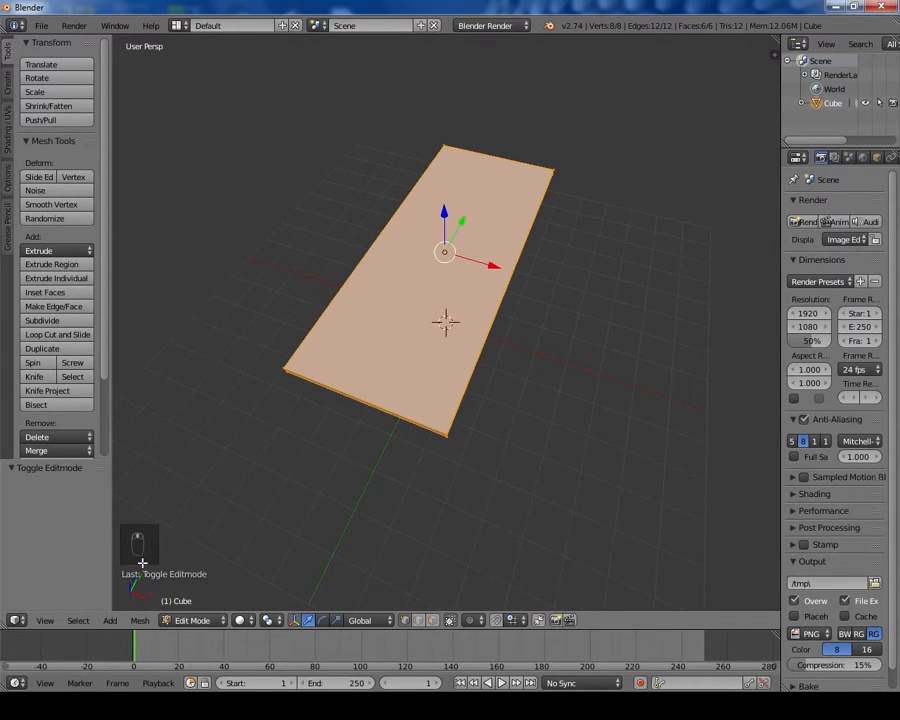
{"action": "middle_click_drag", "start_coordinate": [329, 353], "coordinate": [267, 450]}
{"action": "middle_click_drag", "start_coordinate": [437, 277], "coordinate": [493, 232]}
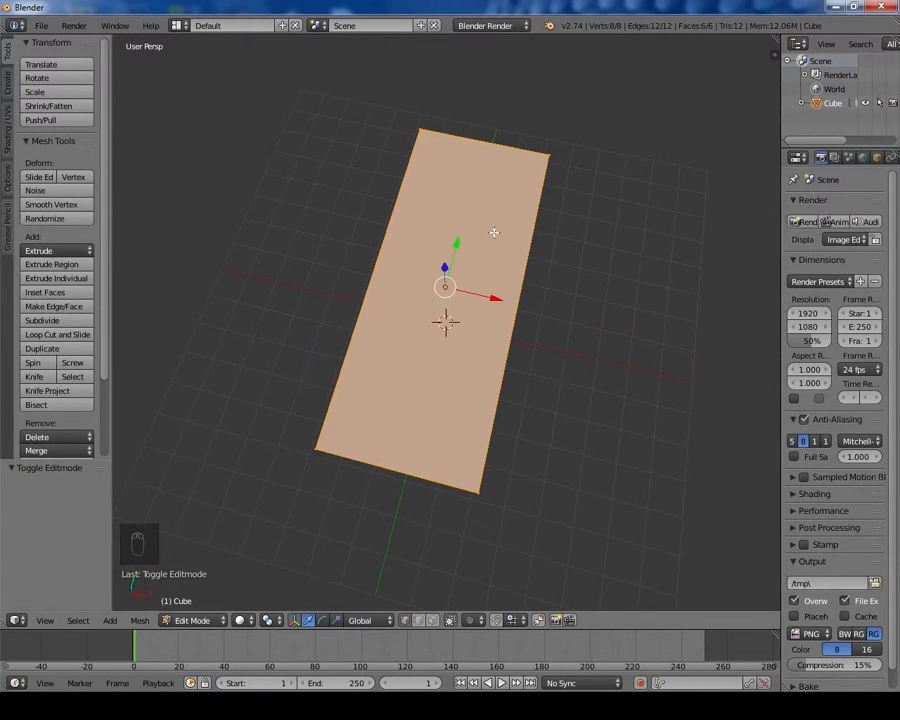
{"action": "key", "text": "ctrl+r"}
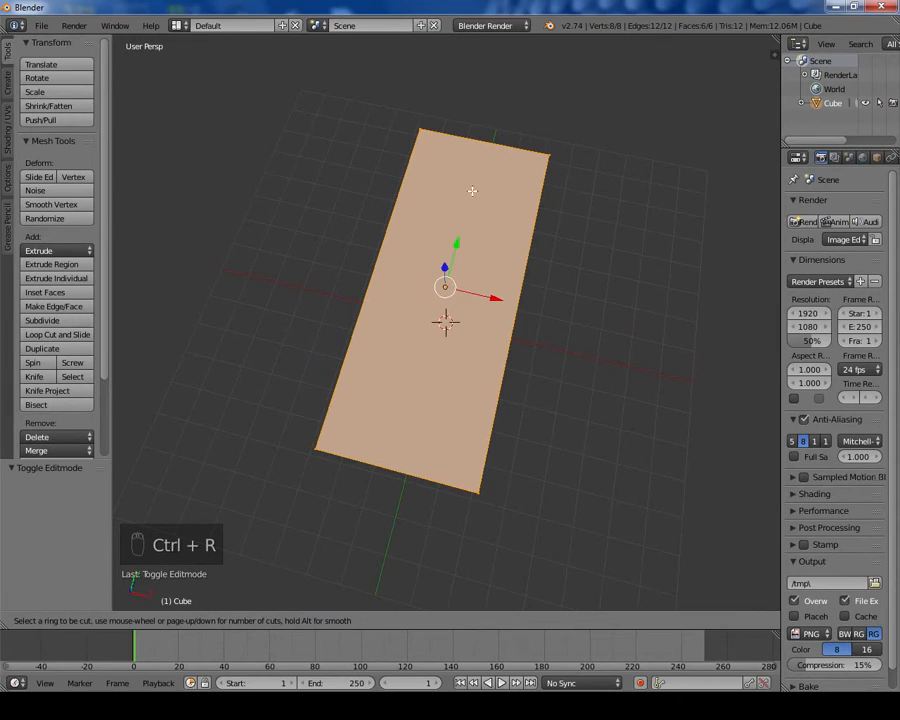
{"action": "left_click", "coordinate": [474, 151]}
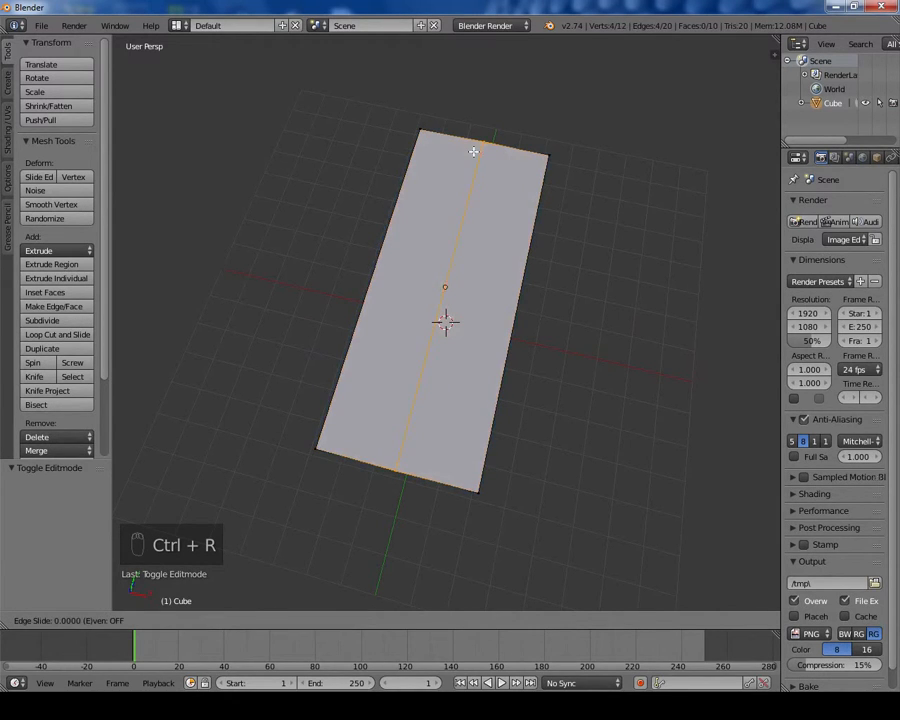
{"action": "right_click", "coordinate": [474, 151]}
Step: Add a second centered loop cut across the slab's width
{"action": "key", "text": "ctrl+r"}
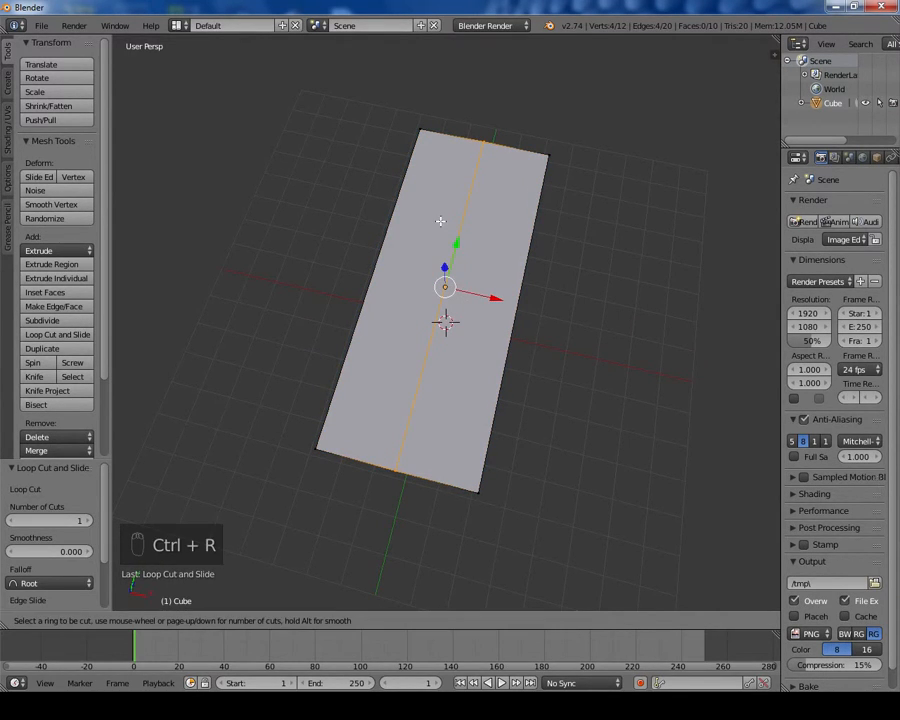
{"action": "left_click", "coordinate": [390, 287]}
{"action": "right_click", "coordinate": [388, 286]}
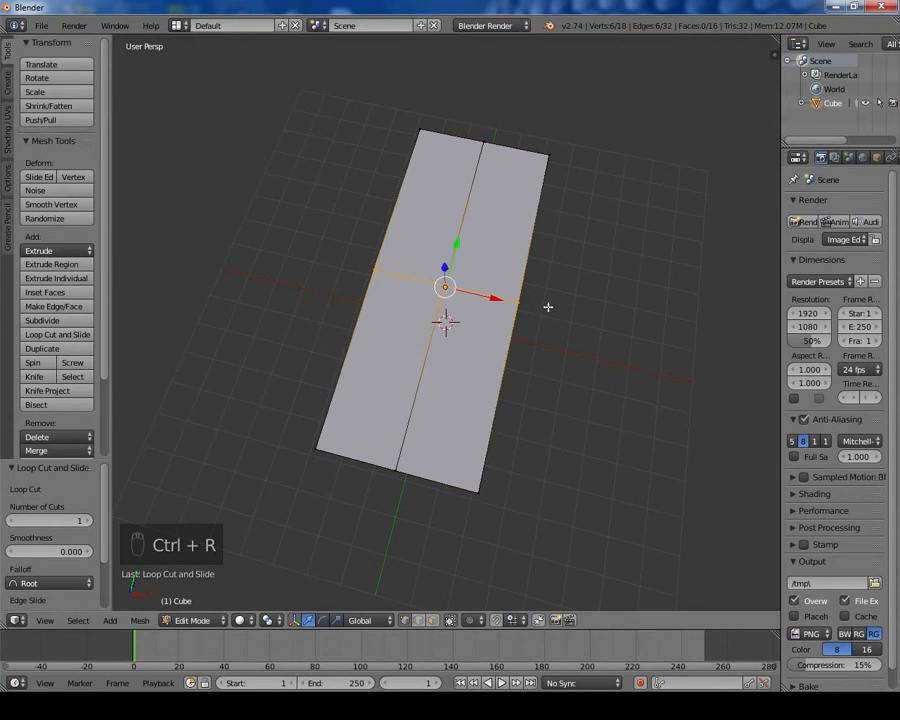
Step: Select both edge segments along one long side of the slab
{"action": "middle_click_drag", "start_coordinate": [548, 307], "coordinate": [425, 283]}
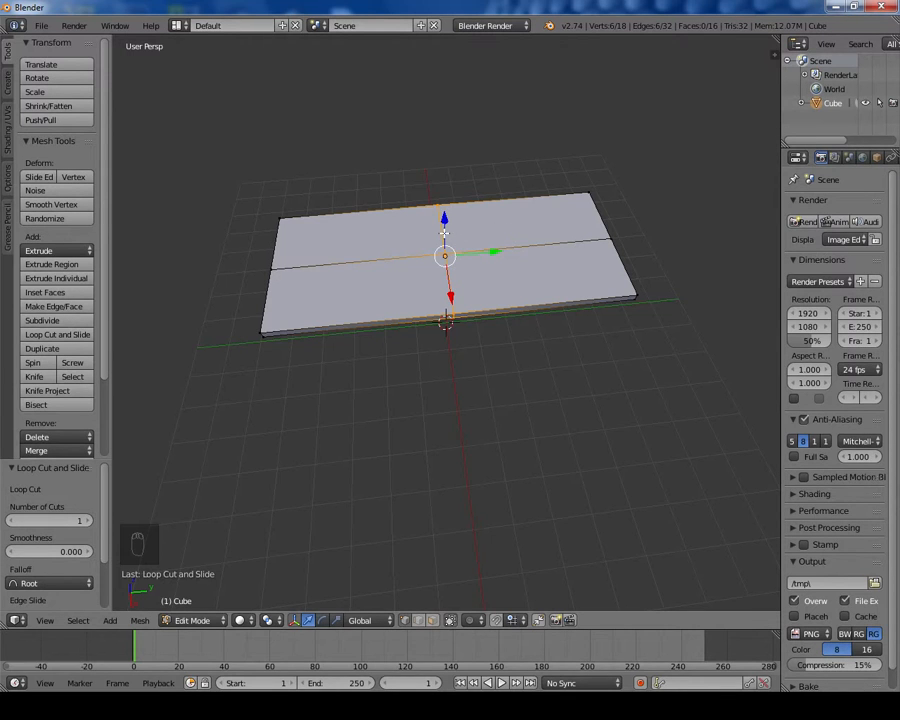
{"action": "middle_click_drag", "start_coordinate": [388, 245], "coordinate": [503, 246]}
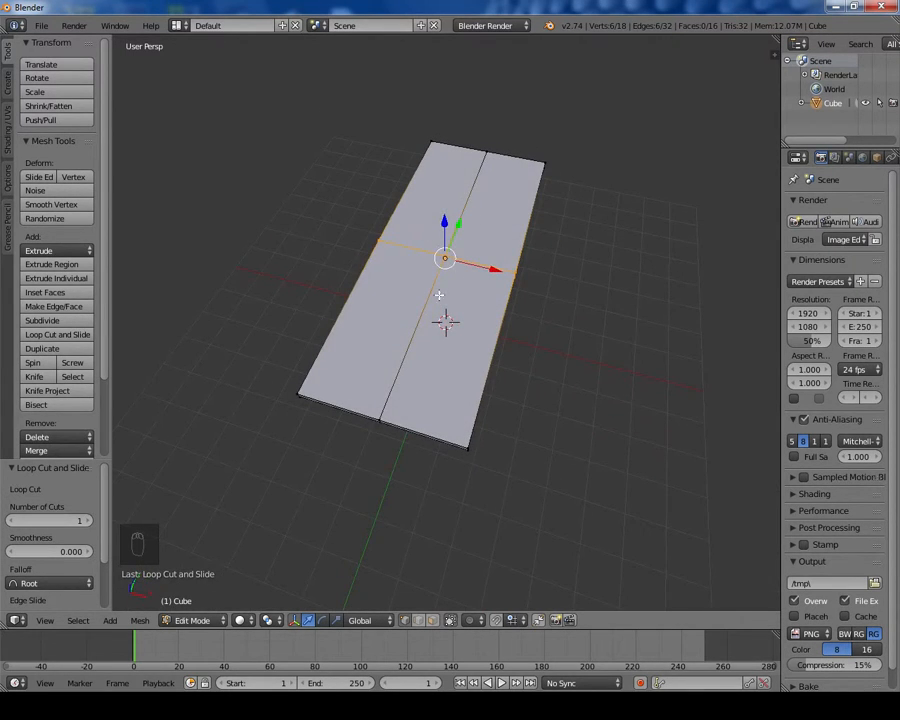
{"action": "middle_click_drag", "start_coordinate": [433, 289], "coordinate": [547, 318]}
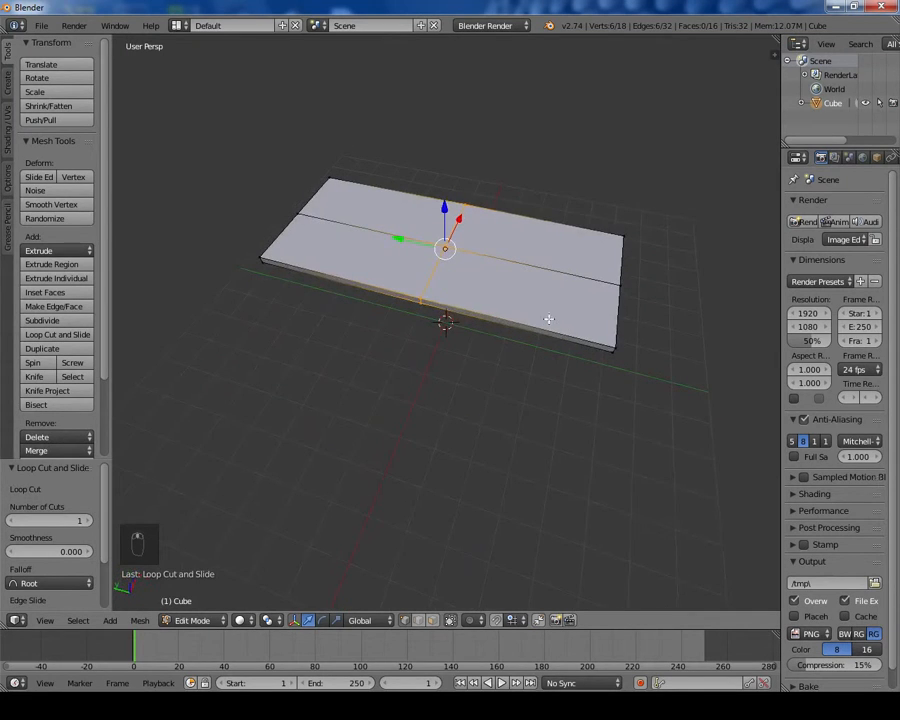
{"action": "right_click", "coordinate": [419, 300]}
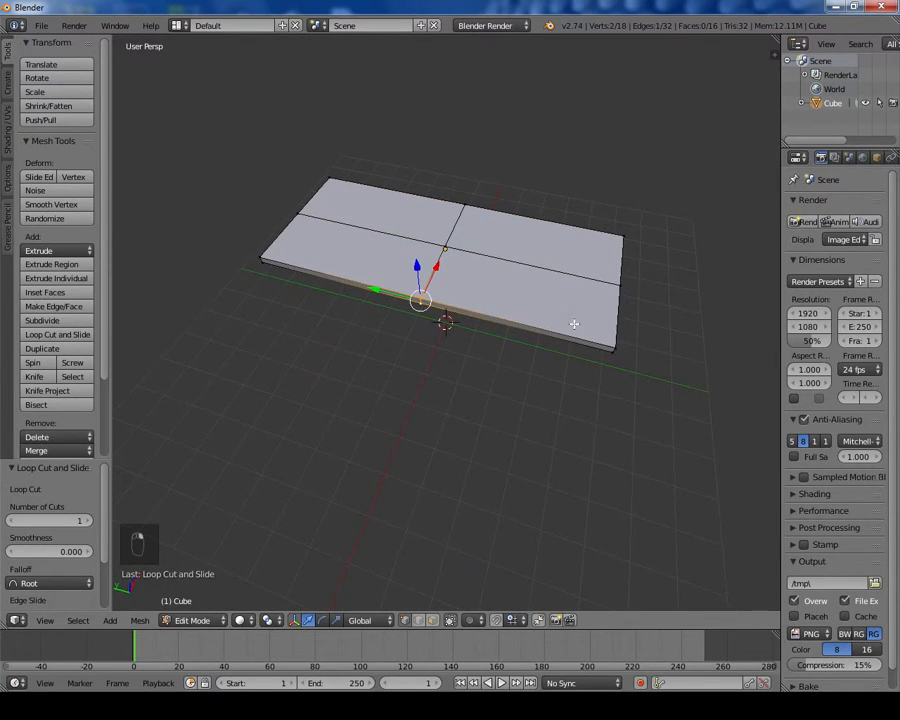
{"action": "right_click", "coordinate": [611, 351], "text": "shift"}
{"action": "right_click", "coordinate": [614, 348], "text": "shift"}
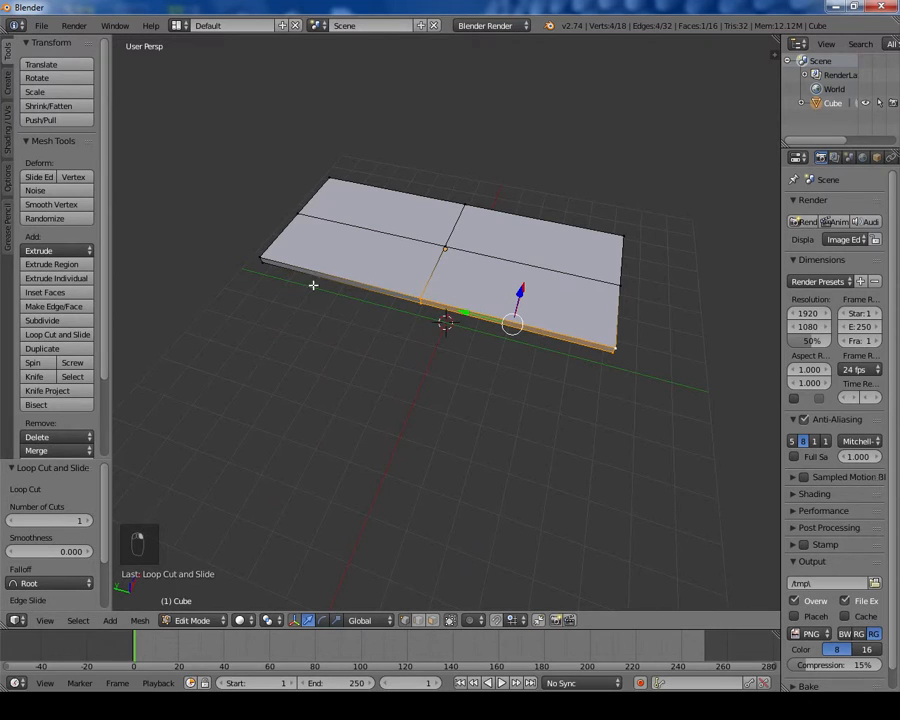
{"action": "right_click", "coordinate": [260, 256], "text": "shift"}
{"action": "right_click", "coordinate": [262, 259], "text": "shift"}
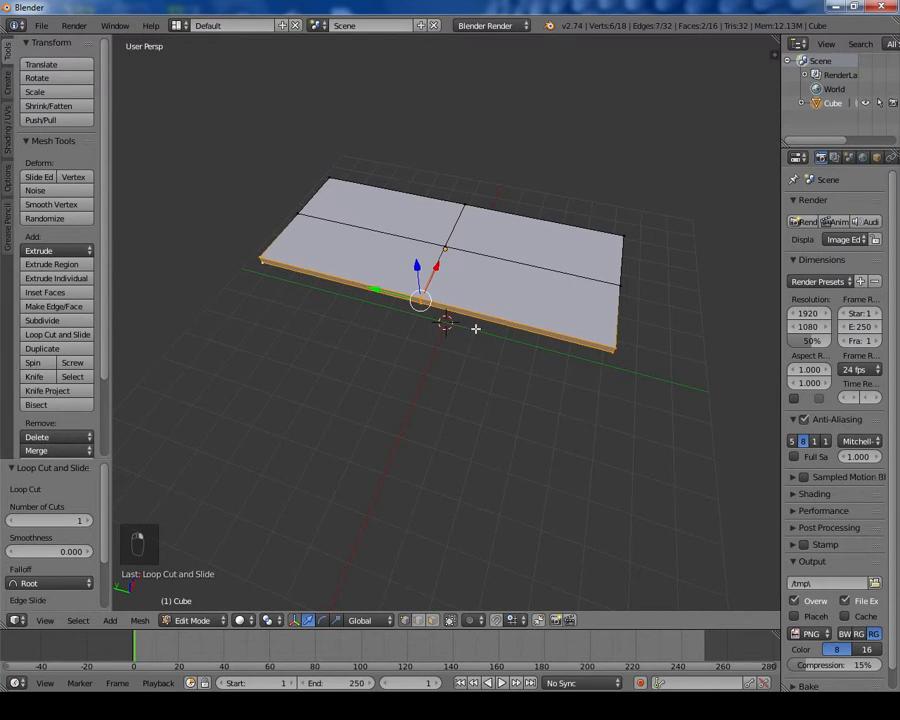
{"action": "middle_click_drag", "start_coordinate": [436, 346], "coordinate": [491, 409]}
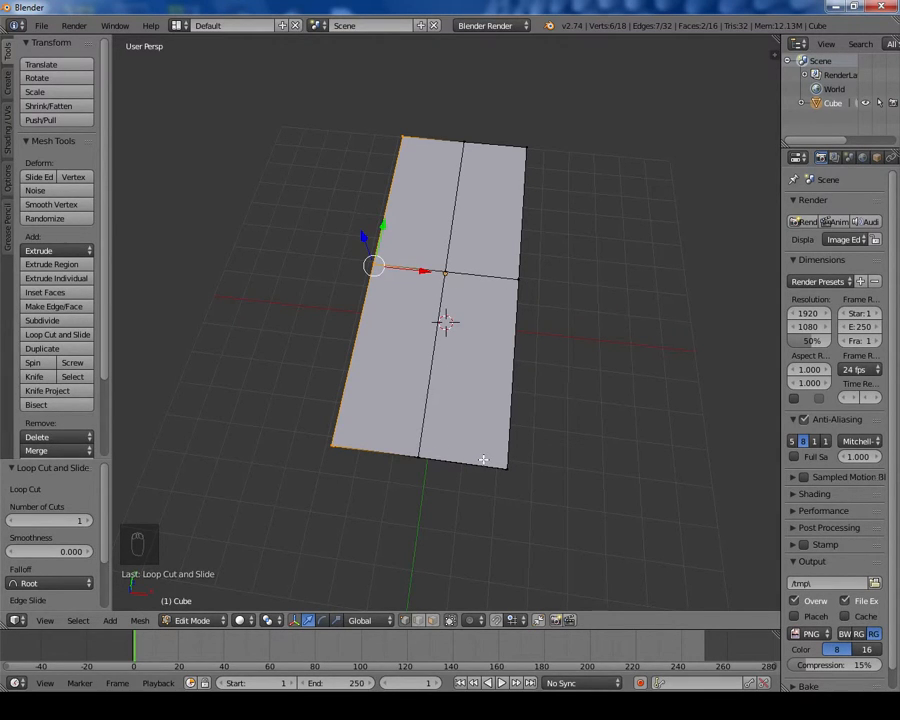
{"action": "middle_click_drag", "start_coordinate": [520, 402], "coordinate": [468, 307]}
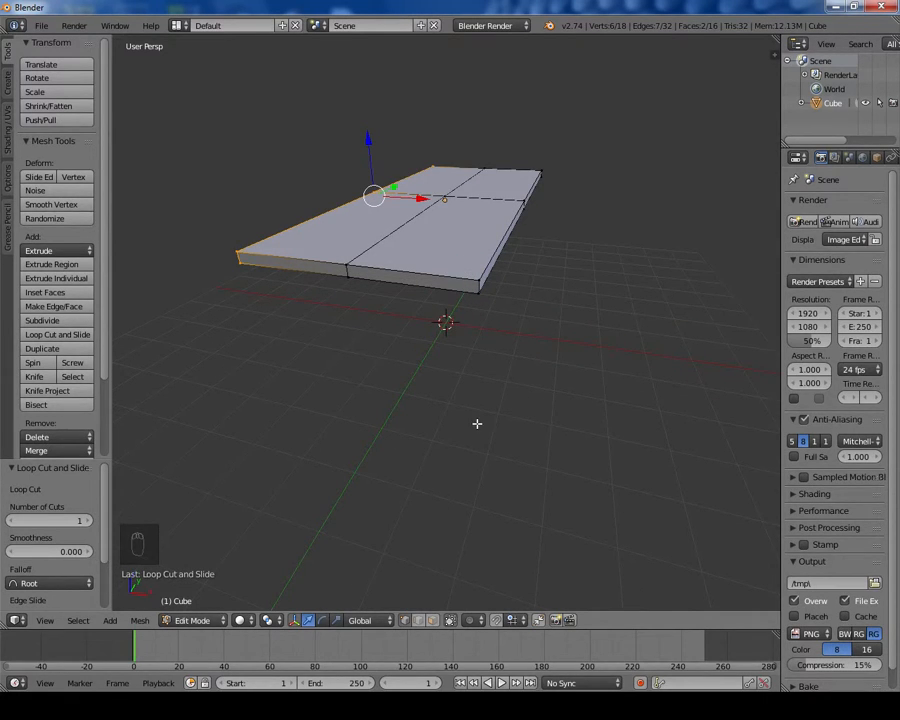
Step: Delete the vertices of the selected long side, leaving half of the slab
{"action": "middle_click_drag", "start_coordinate": [474, 382], "coordinate": [375, 385]}
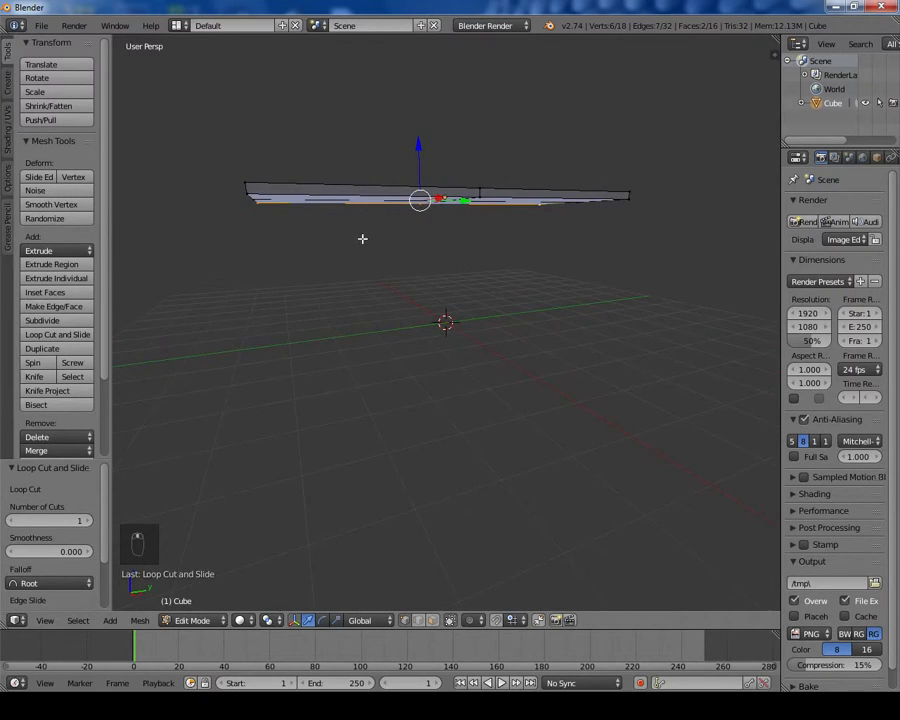
{"action": "middle_click_drag", "start_coordinate": [362, 239], "coordinate": [462, 259]}
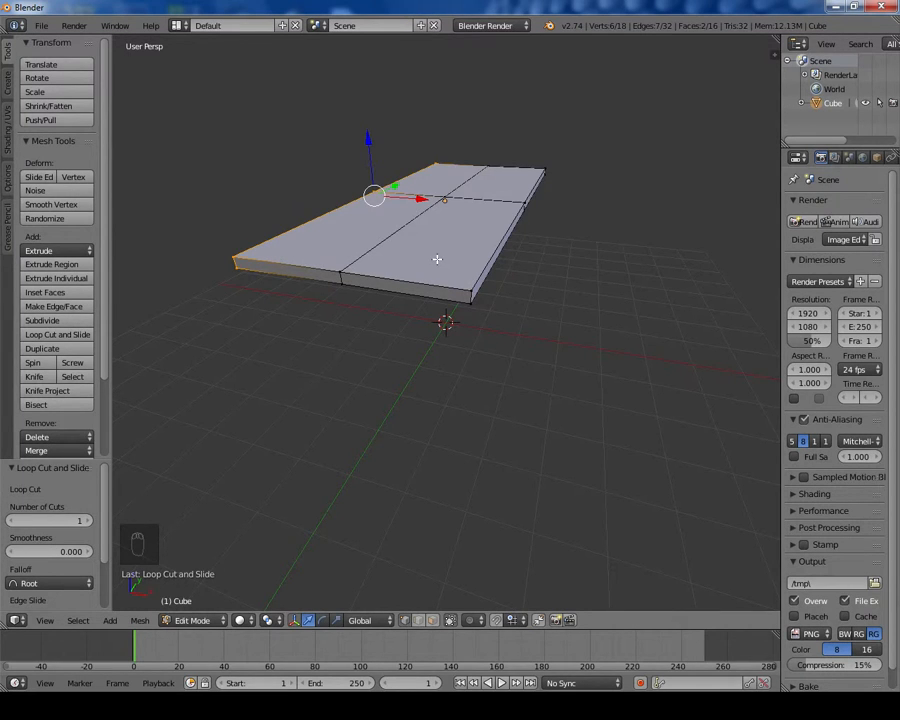
{"action": "middle_click_drag", "start_coordinate": [474, 366], "coordinate": [461, 360]}
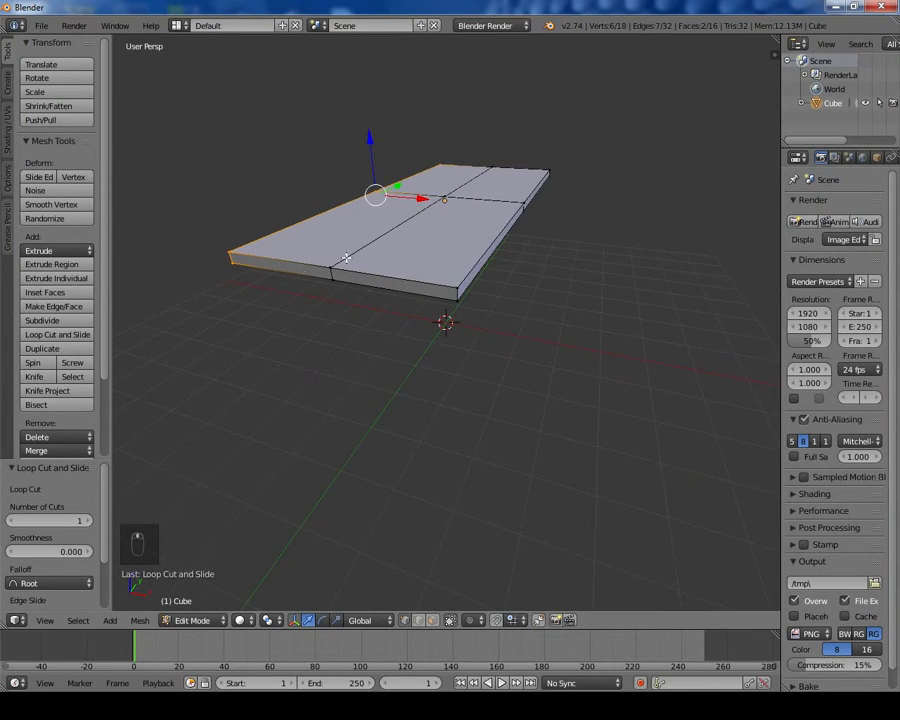
{"action": "middle_click_drag", "start_coordinate": [346, 258], "coordinate": [380, 285]}
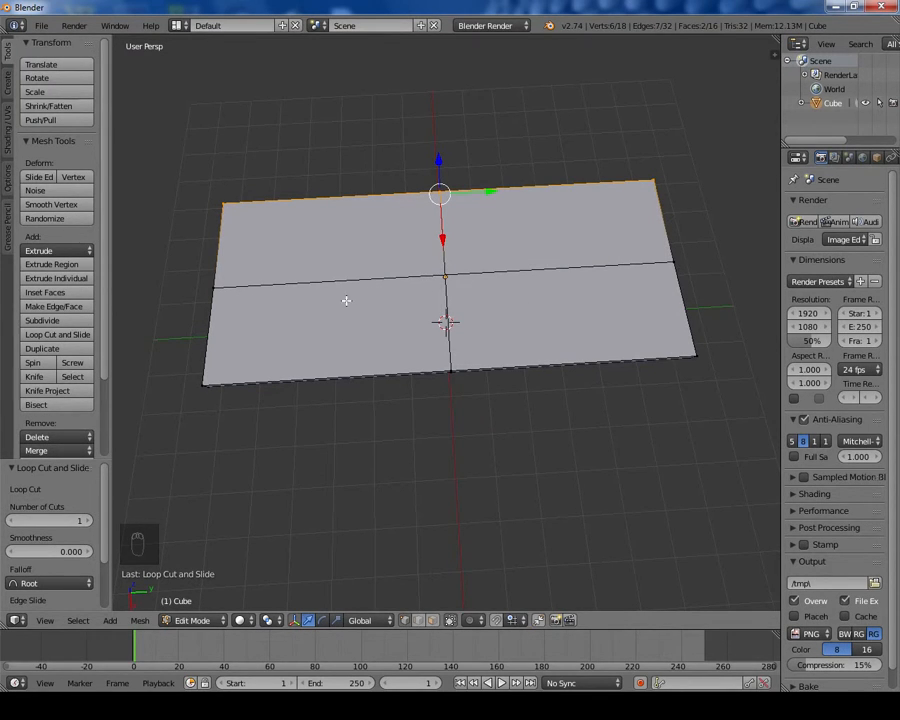
{"action": "middle_click_drag", "start_coordinate": [346, 301], "coordinate": [551, 247]}
{"action": "middle_click_drag", "start_coordinate": [482, 247], "coordinate": [504, 226]}
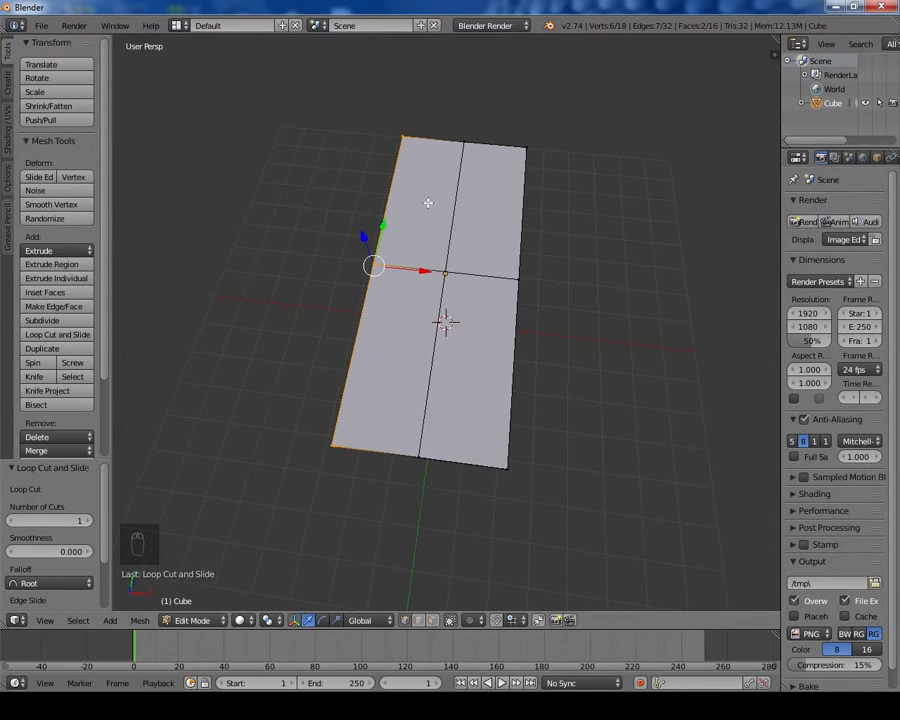
{"action": "middle_click_drag", "start_coordinate": [398, 319], "coordinate": [514, 265]}
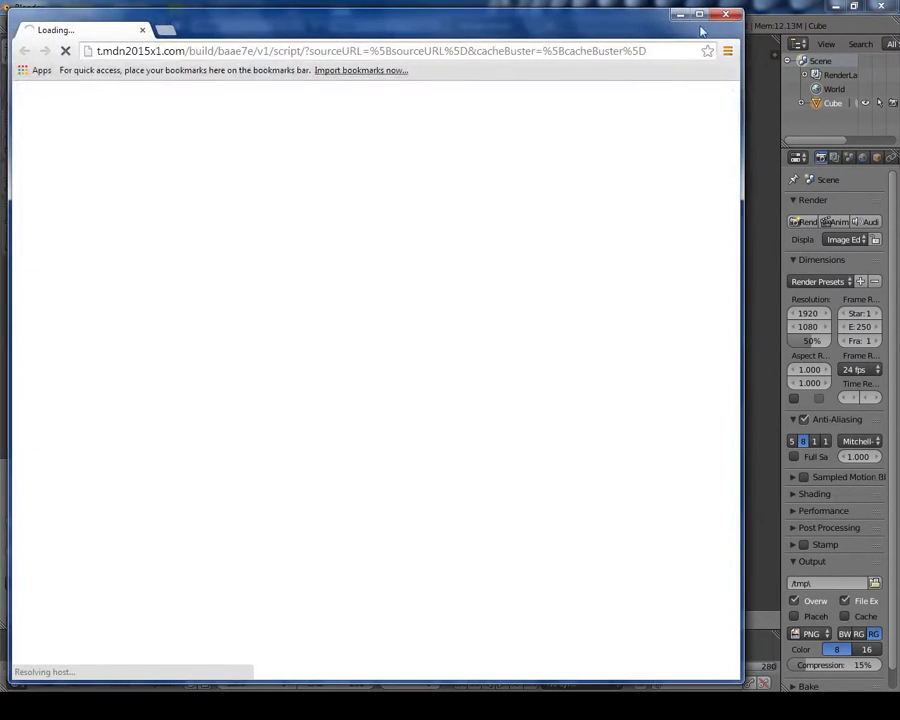
{"action": "left_click", "coordinate": [728, 18]}
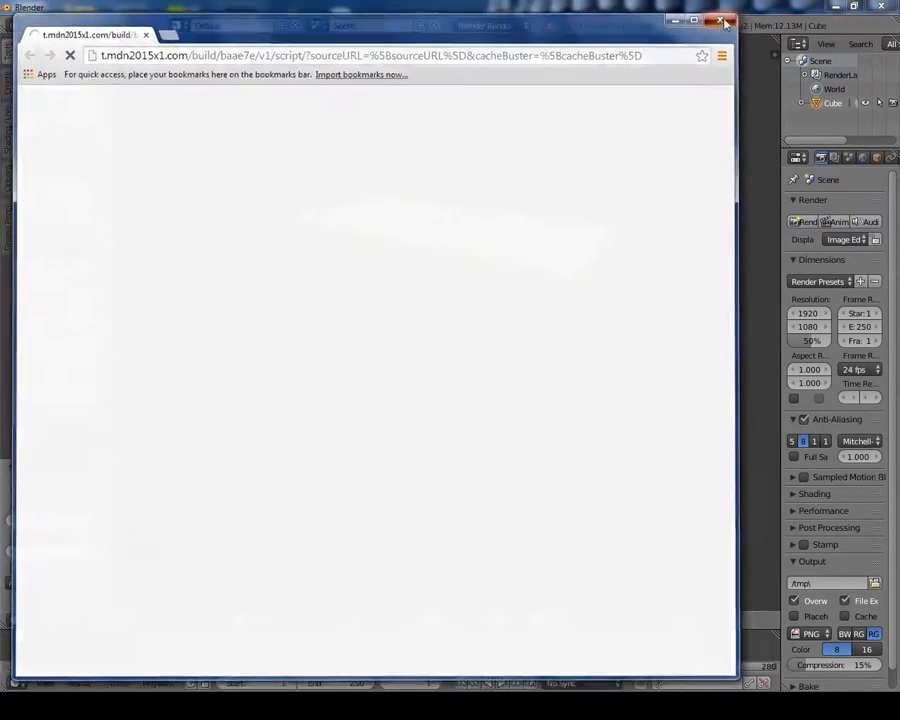
{"action": "middle_click_drag", "start_coordinate": [506, 180], "coordinate": [535, 200]}
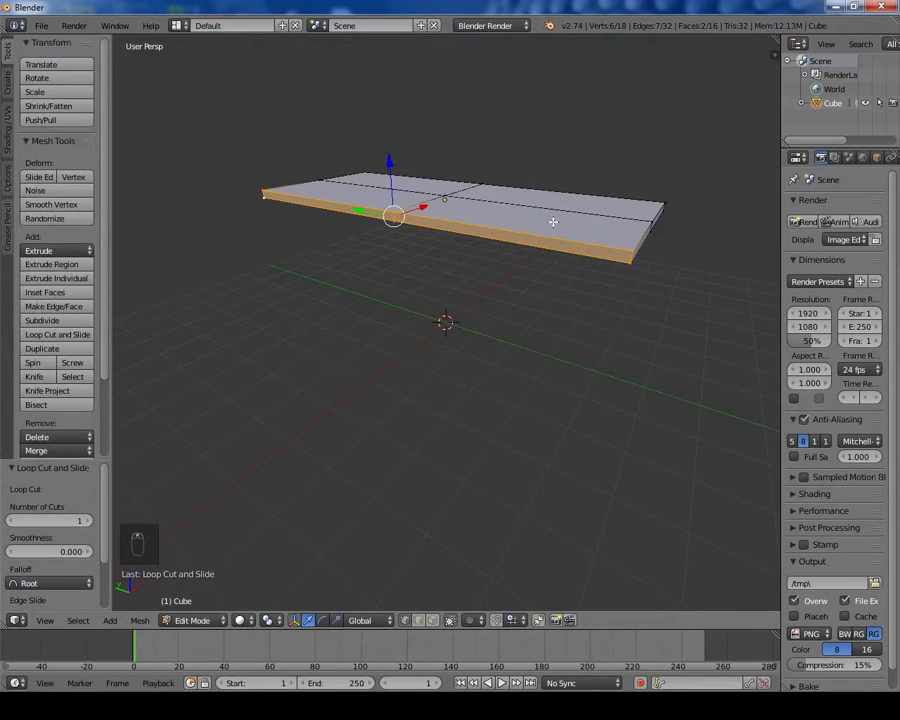
{"action": "key", "text": "x"}
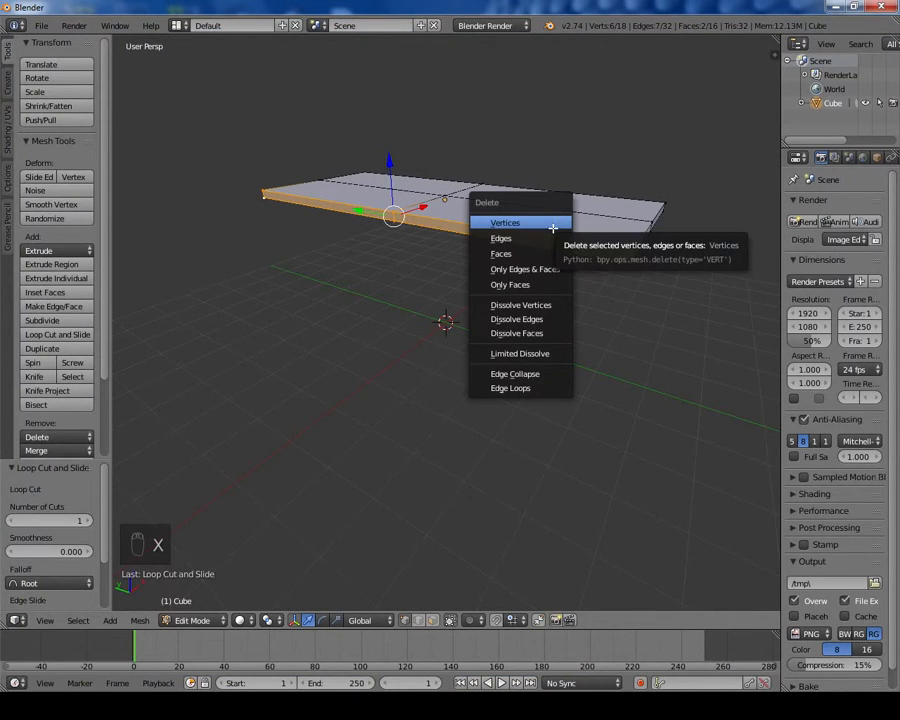
{"action": "left_click", "coordinate": [553, 228]}
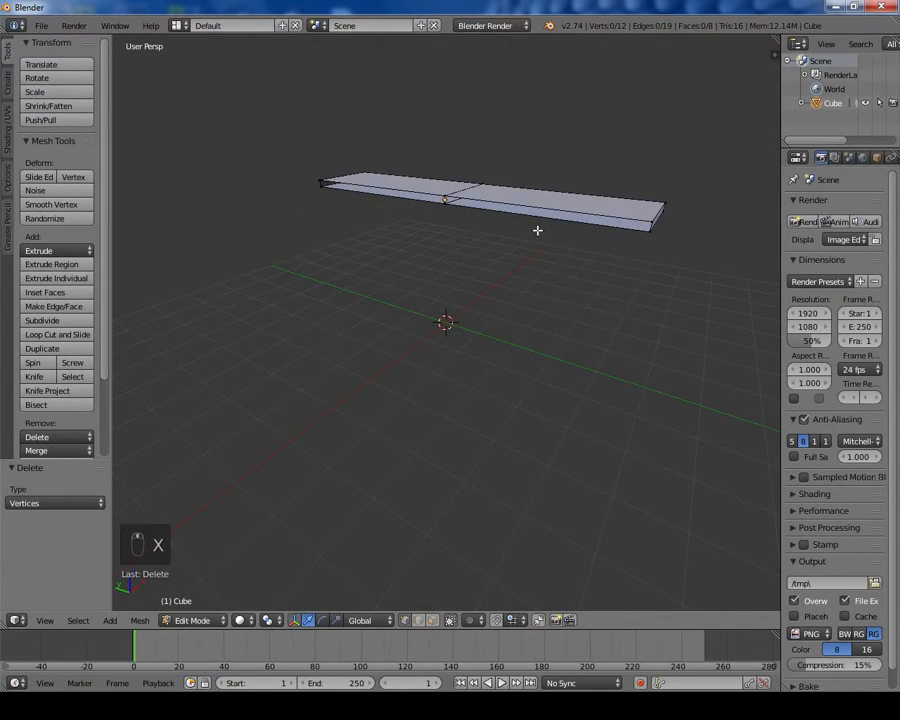
Step: Select the vertices at one short end of the half slab and delete them, leaving a quarter of the board
{"action": "middle_click_drag", "start_coordinate": [538, 231], "coordinate": [610, 247]}
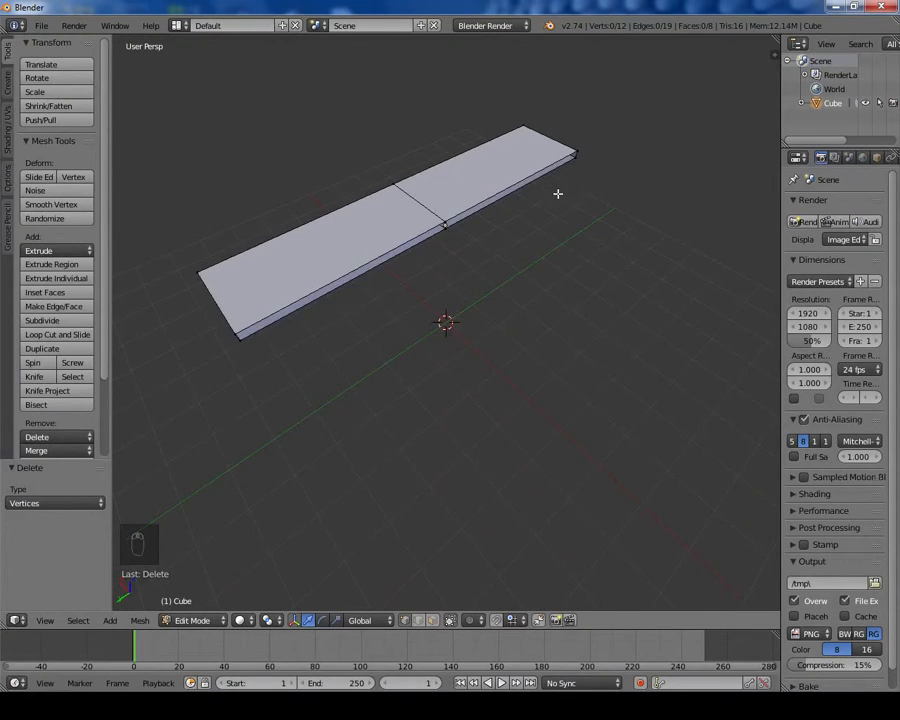
{"action": "middle_click_drag", "start_coordinate": [558, 193], "coordinate": [525, 198]}
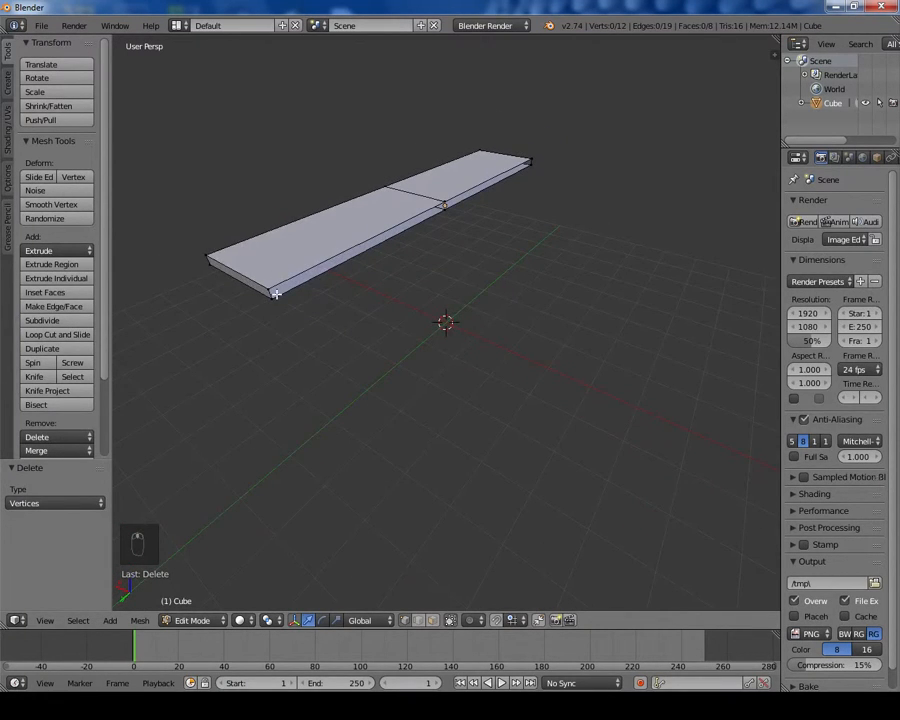
{"action": "middle_click_drag", "start_coordinate": [281, 295], "coordinate": [366, 235]}
{"action": "right_click", "coordinate": [364, 240]}
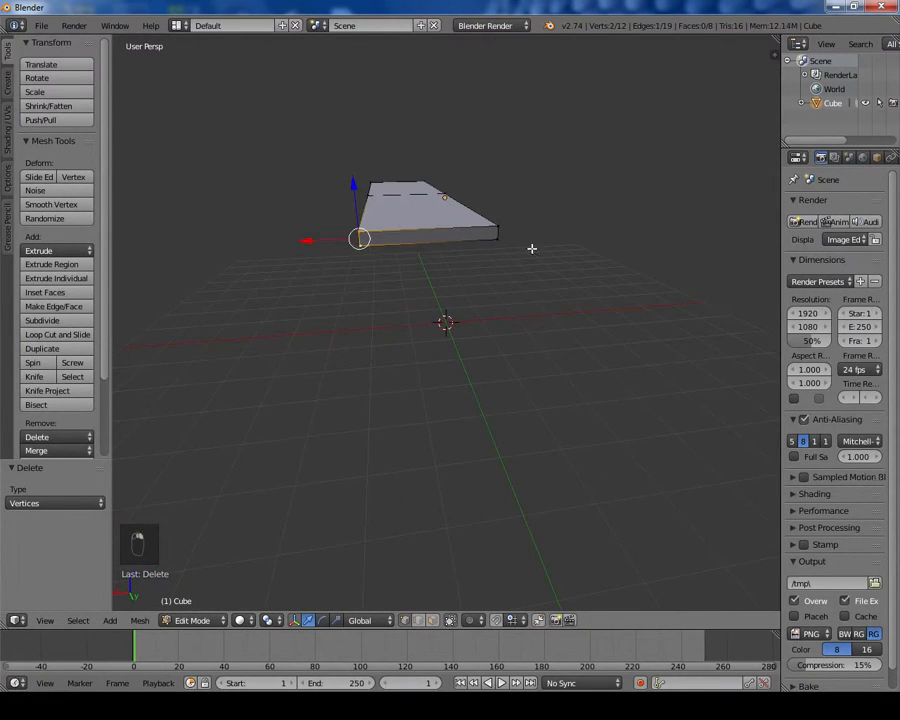
{"action": "right_click", "coordinate": [497, 232], "text": "ctrl"}
{"action": "right_click", "coordinate": [497, 230], "text": "shift"}
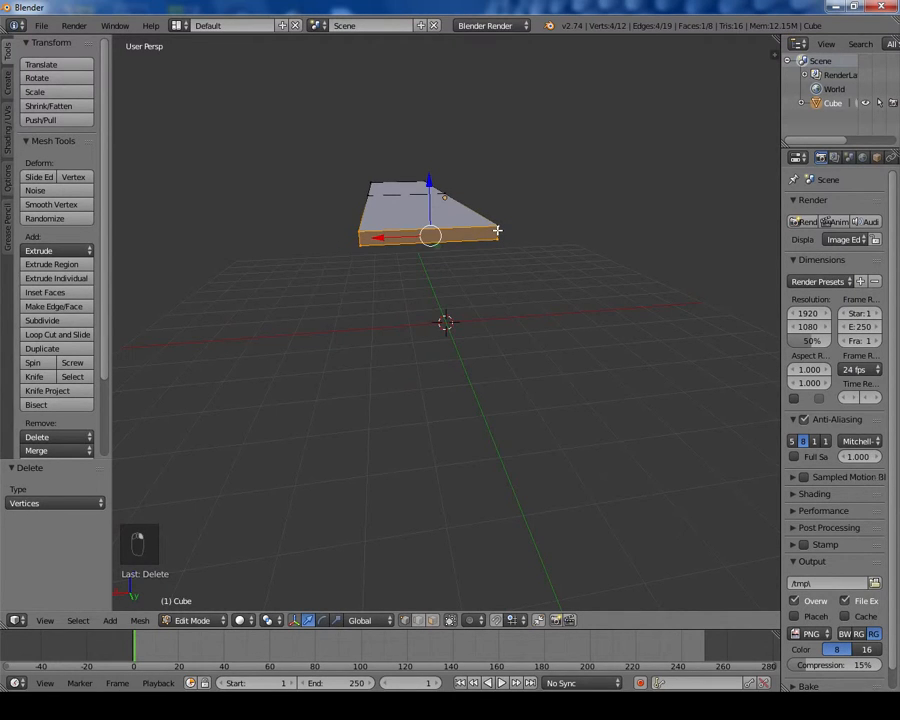
{"action": "key", "text": "x"}
{"action": "left_click", "coordinate": [497, 232]}
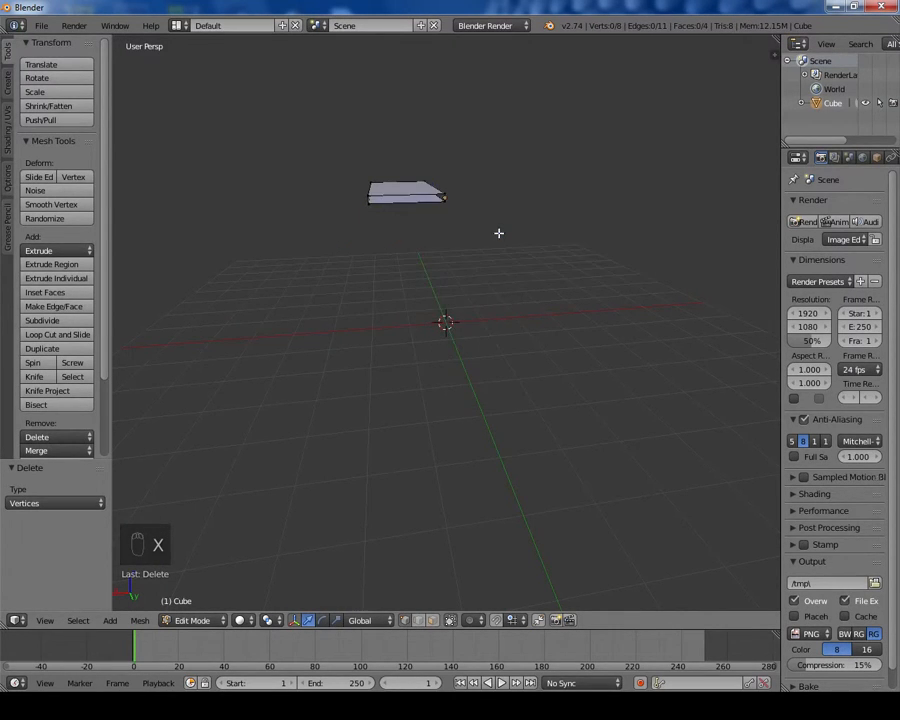
Step: Examine the remaining quarter's corner alignment with the world origin from above
{"action": "middle_click_drag", "start_coordinate": [497, 232], "coordinate": [441, 305]}
{"action": "scroll", "coordinate": [441, 305], "scroll_direction": "up", "scroll_amount": 4}
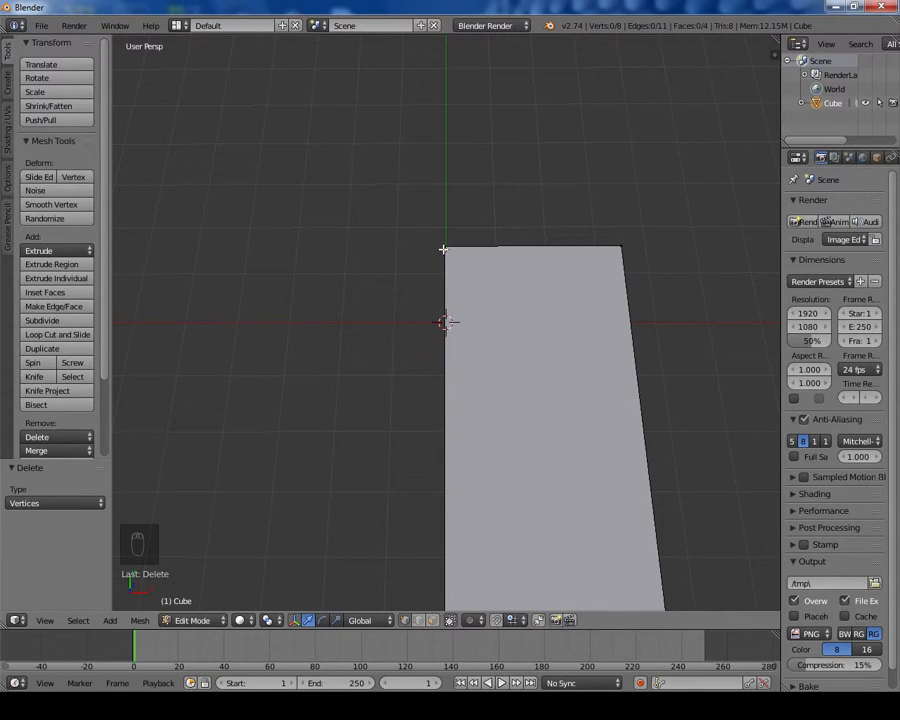
{"action": "scroll", "coordinate": [443, 249], "scroll_direction": "down", "scroll_amount": 3}
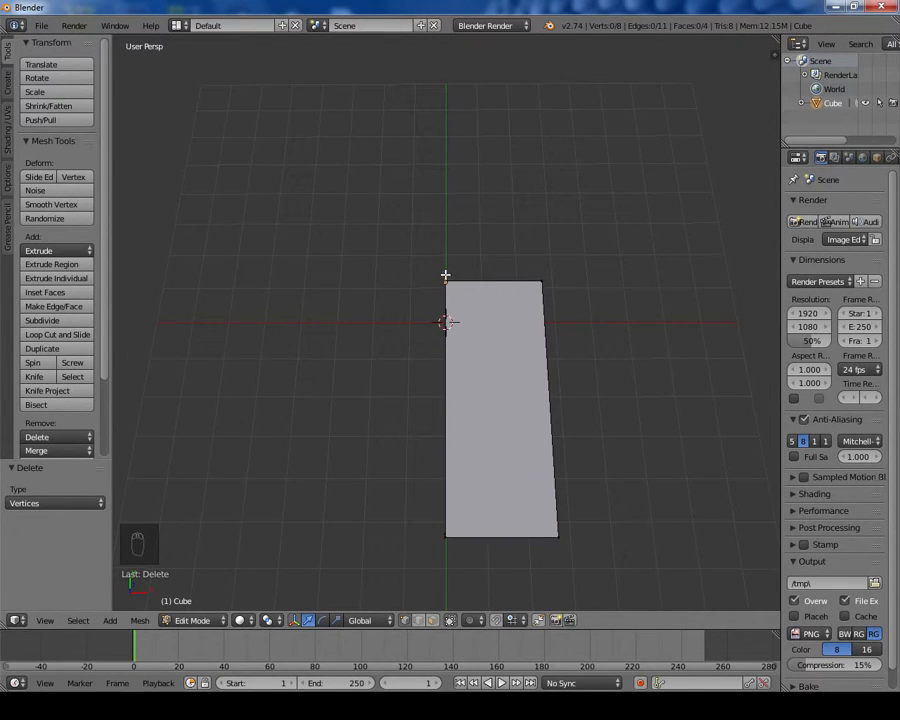
{"action": "mouse_move", "coordinate": [573, 307]}
{"action": "middle_mouse_down"}
{"action": "mouse_move", "coordinate": [559, 289]}
{"action": "mouse_move", "coordinate": [576, 283]}
{"action": "mouse_move", "coordinate": [576, 301]}
{"action": "mouse_move", "coordinate": [572, 295]}
{"action": "middle_mouse_up"}
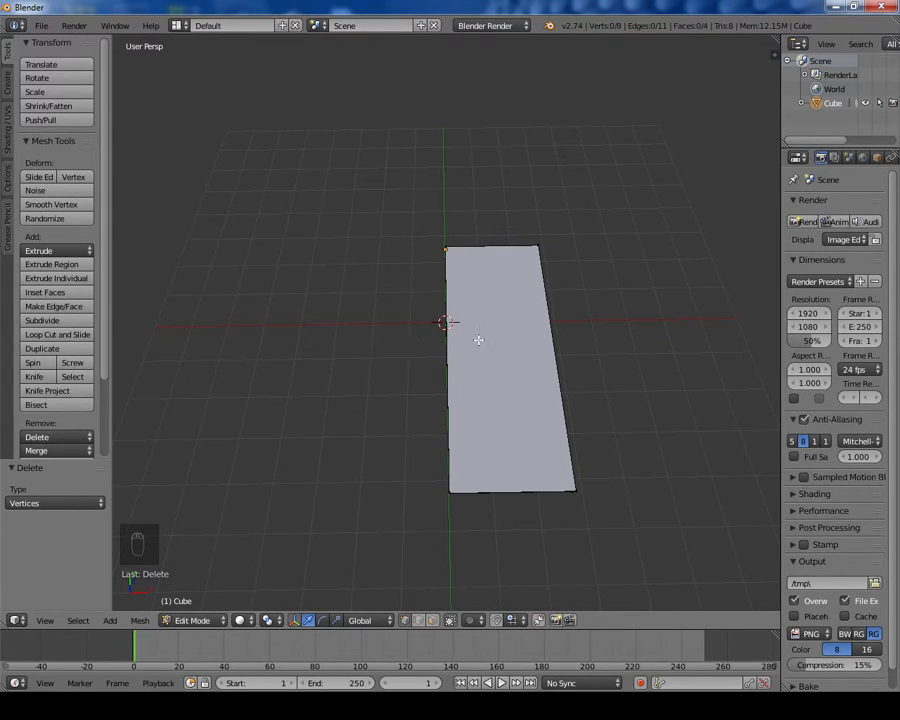
{"action": "scroll", "coordinate": [446, 242], "scroll_direction": "up", "scroll_amount": 3}
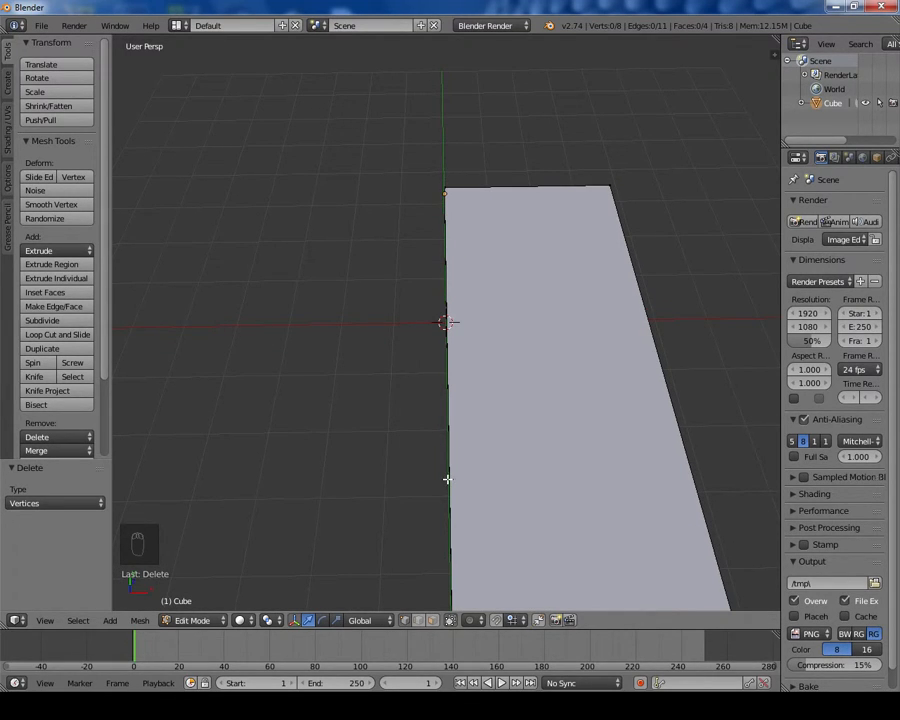
{"action": "scroll", "coordinate": [462, 374], "scroll_direction": "down", "scroll_amount": 3}
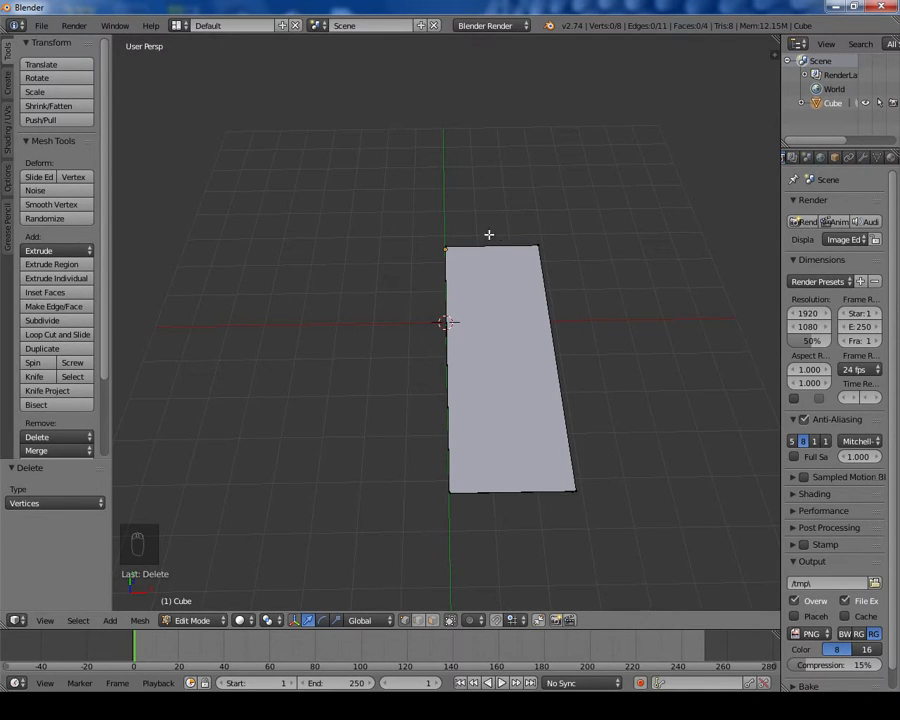
{"action": "middle_click_drag", "start_coordinate": [444, 240], "coordinate": [482, 292]}
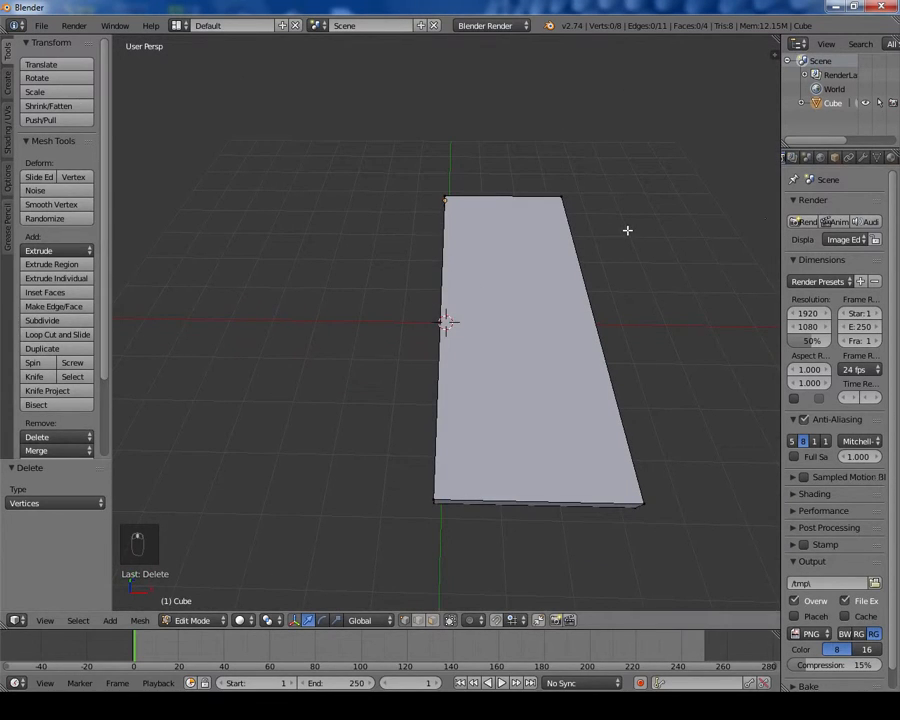
Step: Return to Object Mode and add a Mirror modifier to the board
{"action": "key", "text": "Tab"}
{"action": "scroll", "coordinate": [841, 163], "scroll_direction": "down", "scroll_amount": 1}
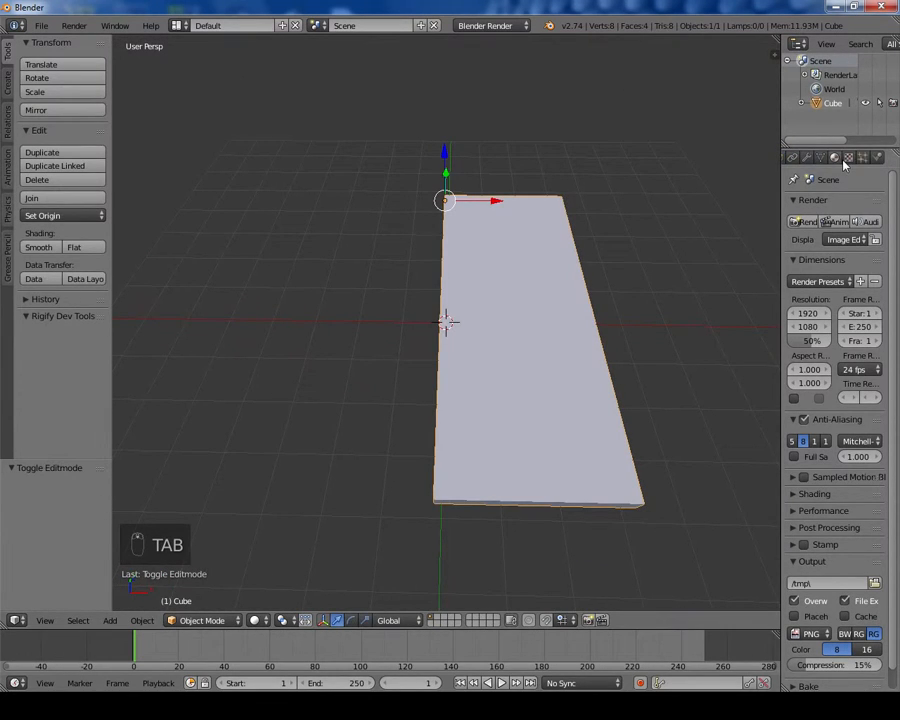
{"action": "scroll", "coordinate": [822, 160], "scroll_direction": "down", "scroll_amount": 1}
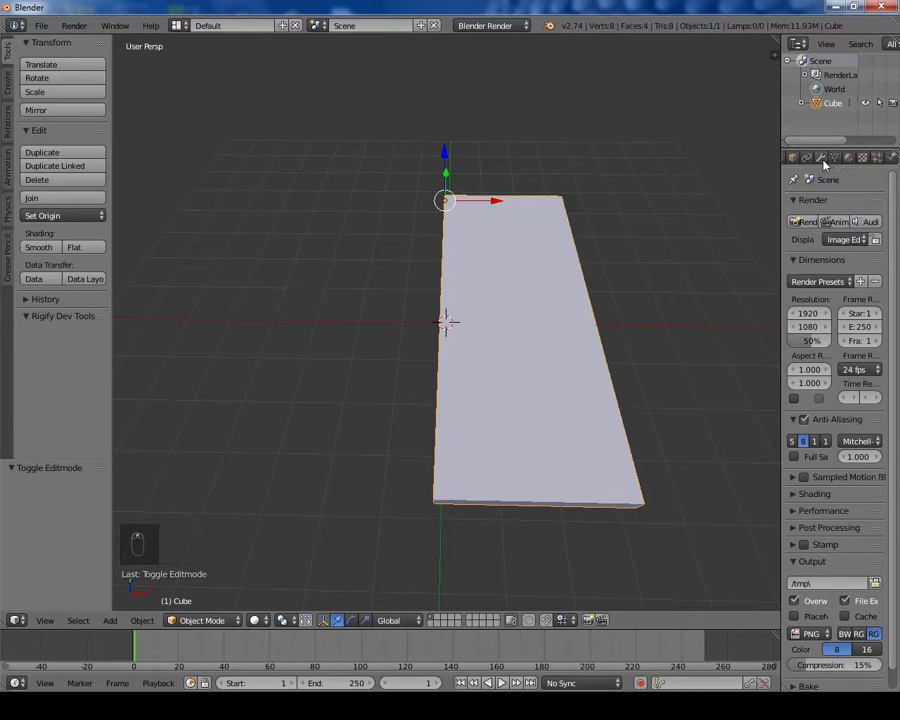
{"action": "left_click", "coordinate": [822, 159]}
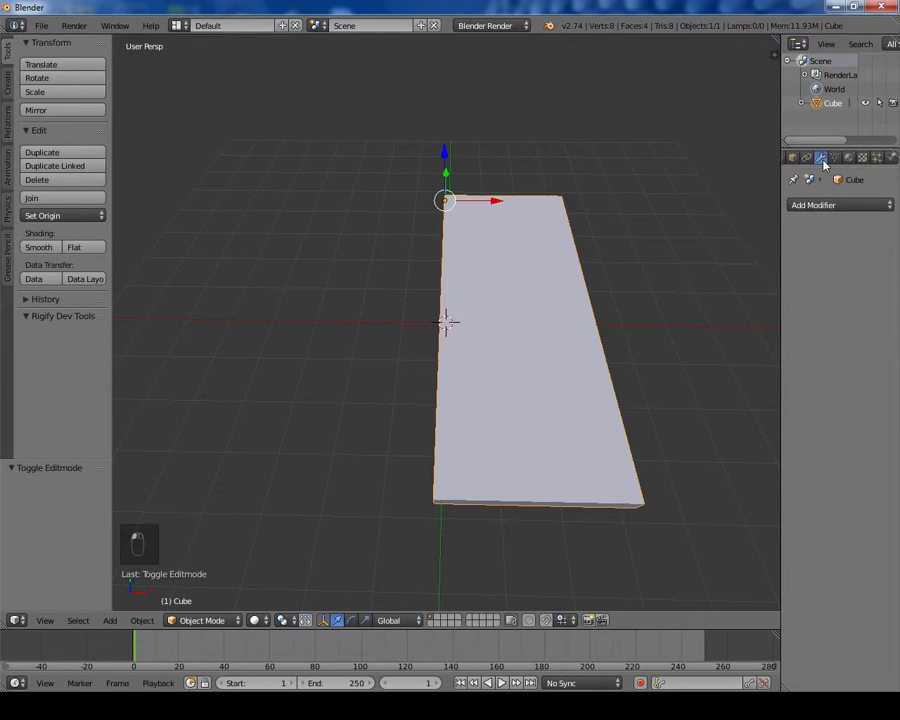
{"action": "left_click", "coordinate": [834, 205]}
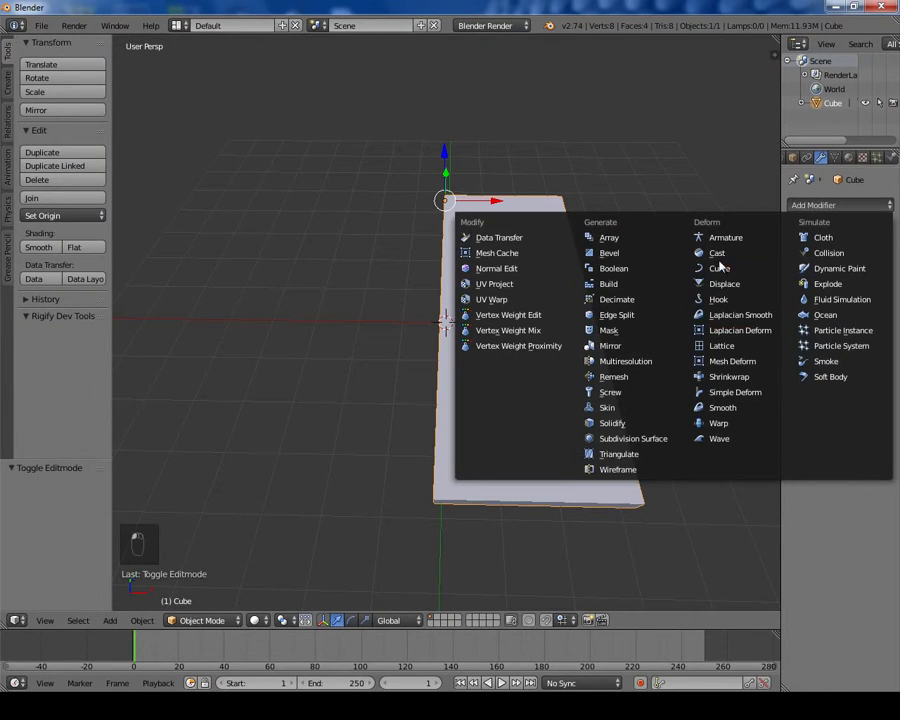
{"action": "left_click", "coordinate": [631, 348]}
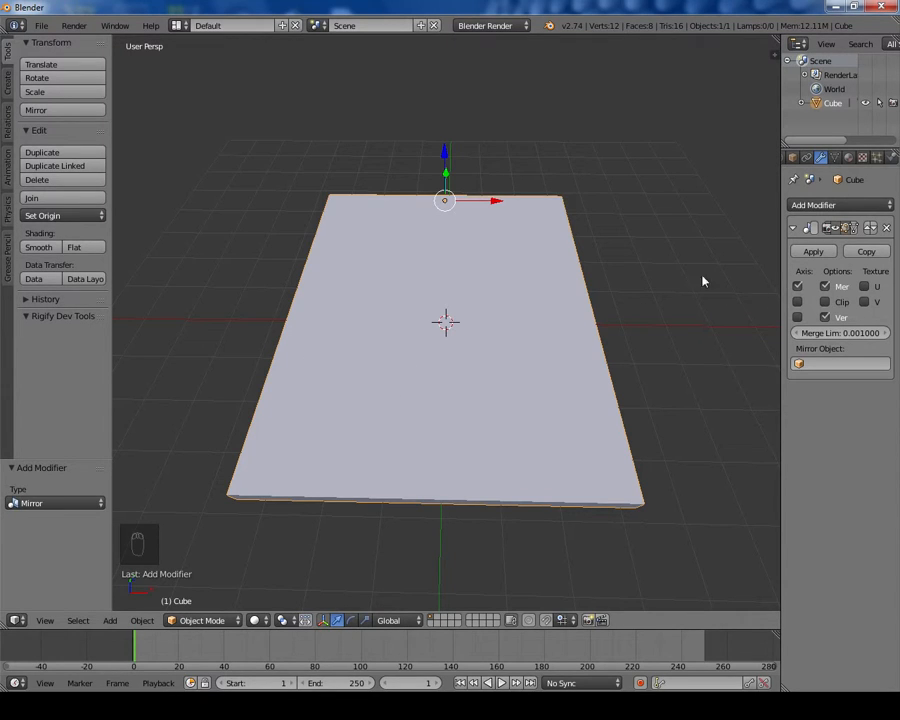
Step: Enable mirroring on the Y axis as well and turn on Clipping in the Mirror modifier
{"action": "left_click", "coordinate": [797, 301]}
{"action": "middle_click_drag", "start_coordinate": [706, 222], "coordinate": [747, 241]}
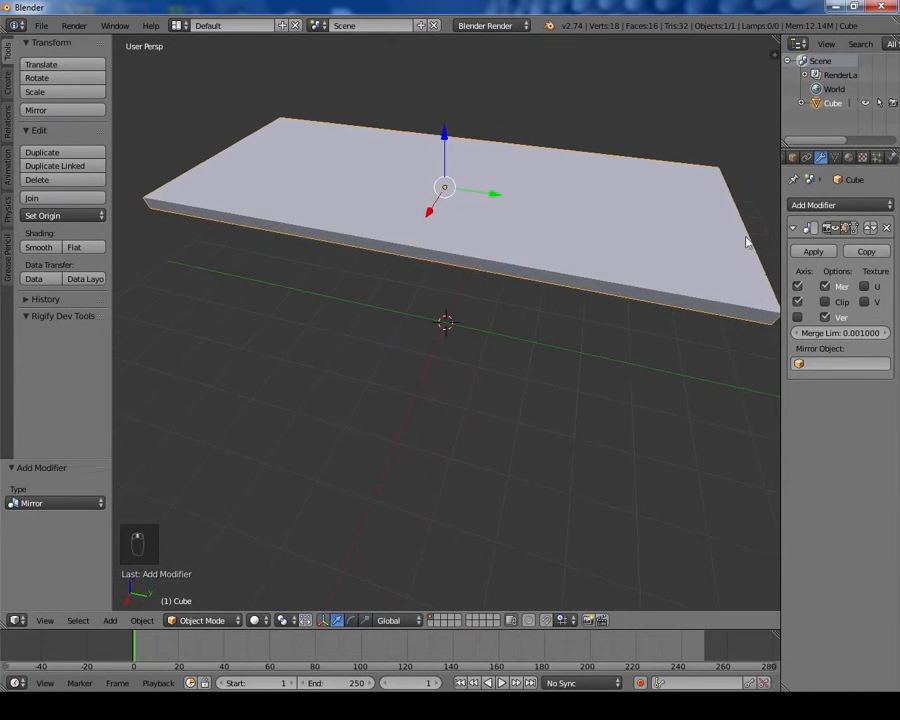
{"action": "left_click", "coordinate": [797, 318]}
{"action": "left_click", "coordinate": [797, 318]}
{"action": "left_click", "coordinate": [824, 302]}
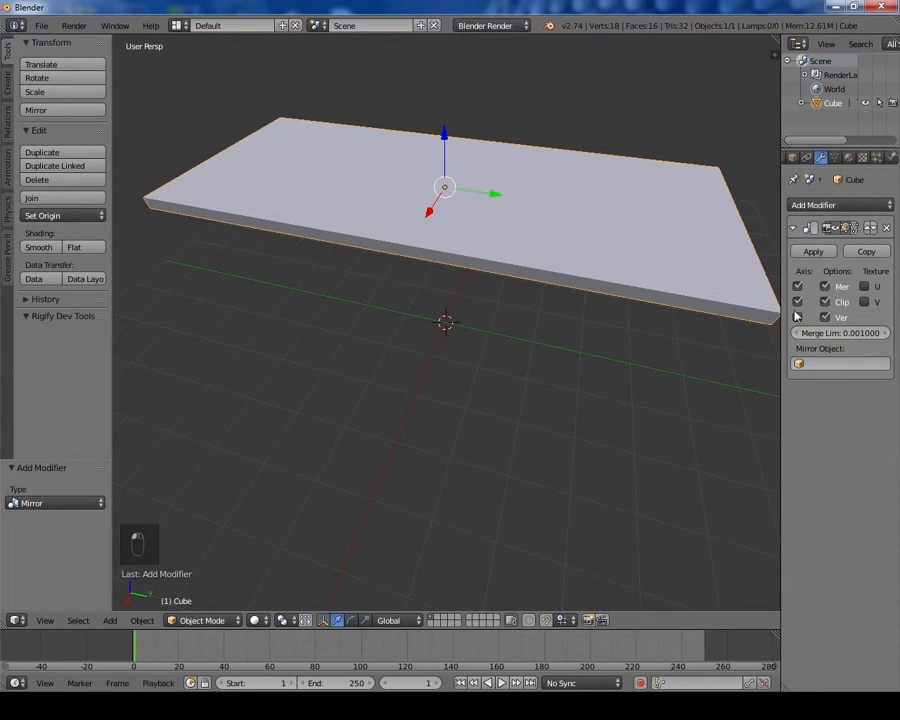
{"action": "middle_click_drag", "start_coordinate": [580, 330], "coordinate": [709, 311]}
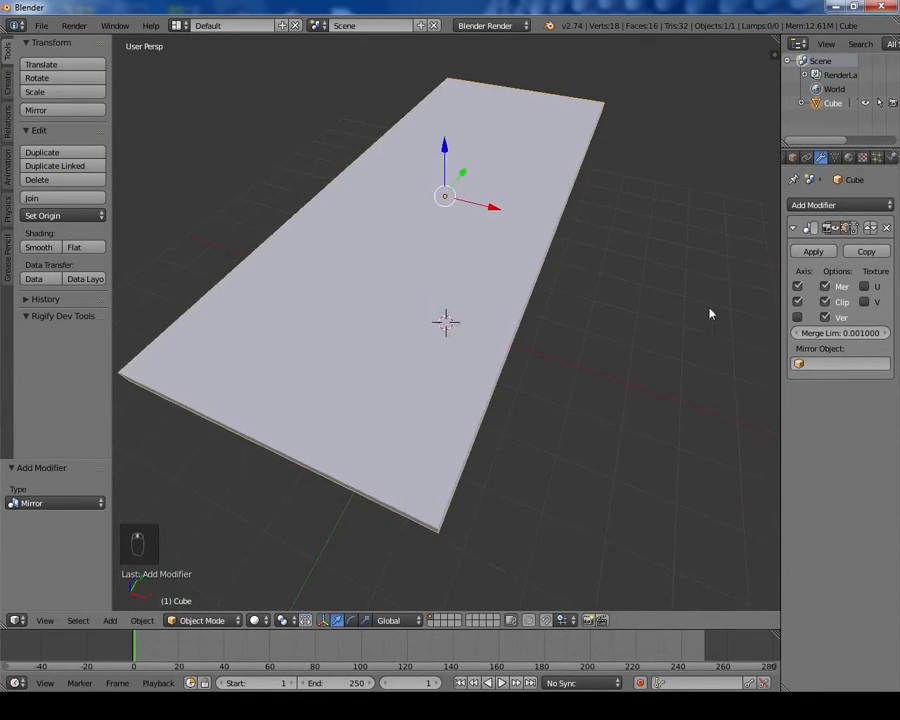
Step: Enter Edit Mode and apply the mirror result to the editing cage
{"action": "key", "text": "Tab"}
{"action": "middle_click_drag", "start_coordinate": [590, 260], "coordinate": [518, 315]}
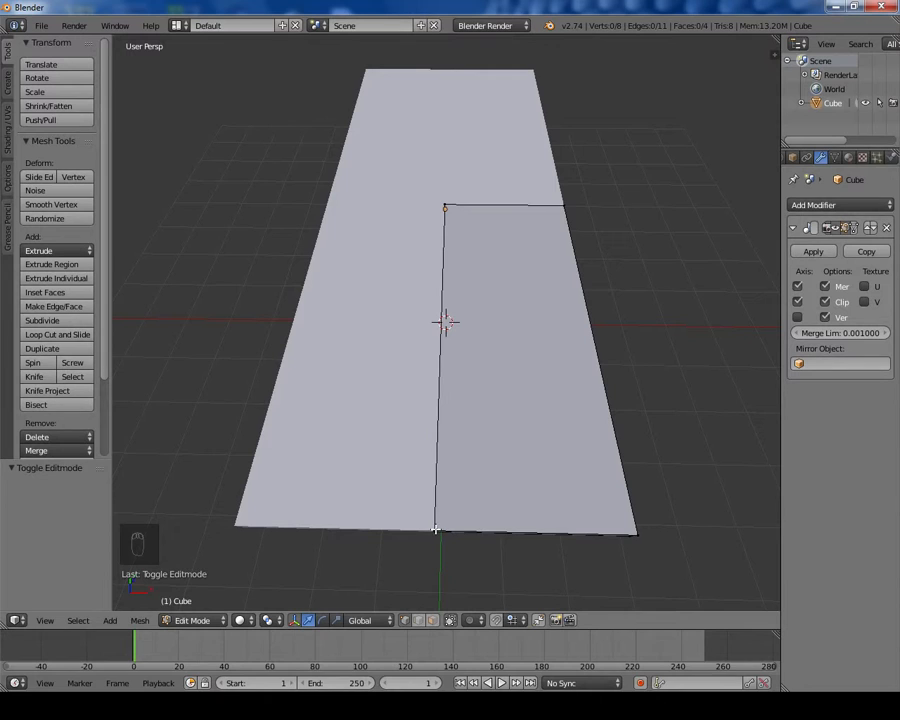
{"action": "left_click", "coordinate": [435, 529]}
{"action": "middle_click_drag", "start_coordinate": [482, 533], "coordinate": [534, 372]}
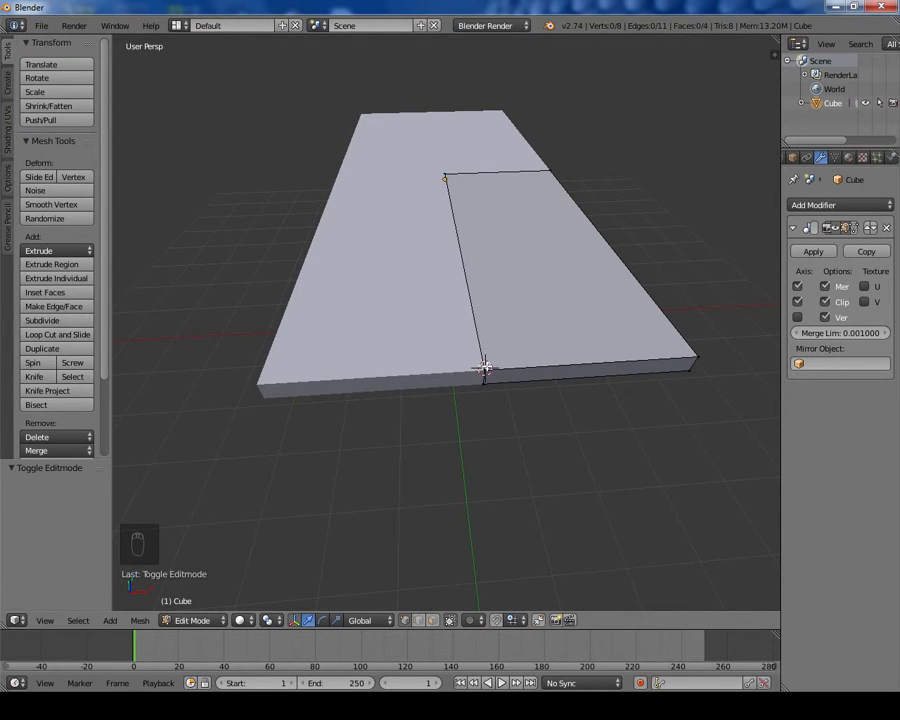
{"action": "middle_click_drag", "start_coordinate": [555, 354], "coordinate": [649, 380]}
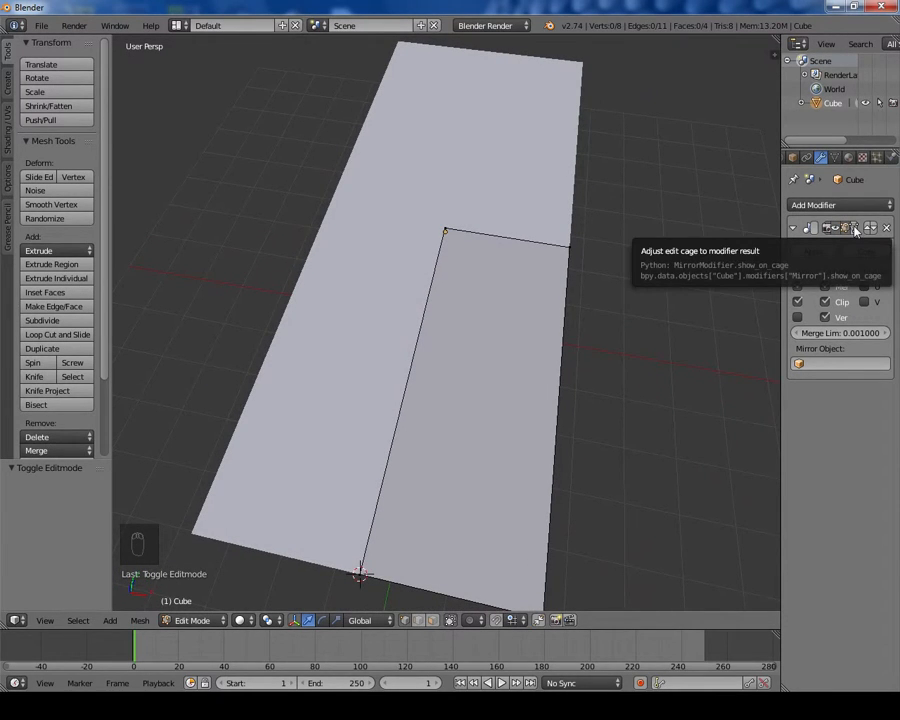
{"action": "left_click", "coordinate": [855, 230]}
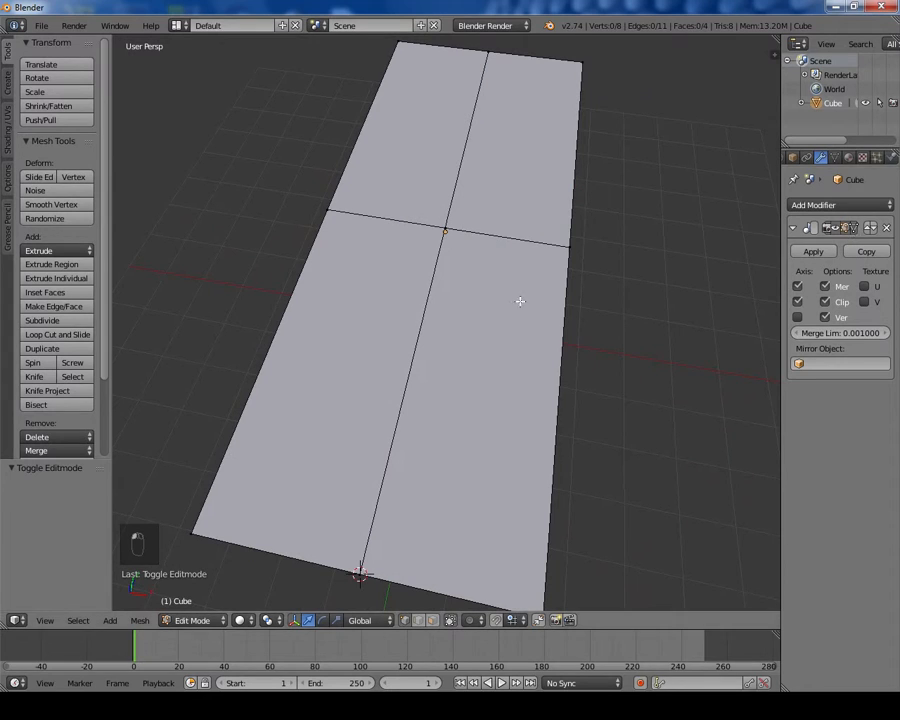
{"action": "middle_click_drag", "start_coordinate": [504, 266], "coordinate": [696, 152]}
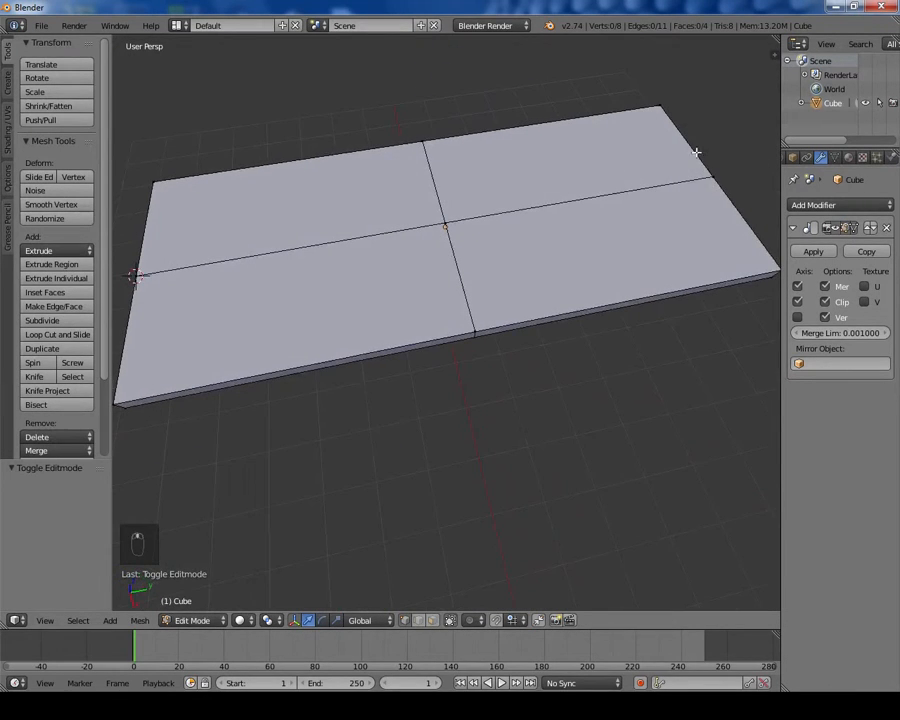
{"action": "middle_click_drag", "start_coordinate": [309, 305], "coordinate": [440, 300]}
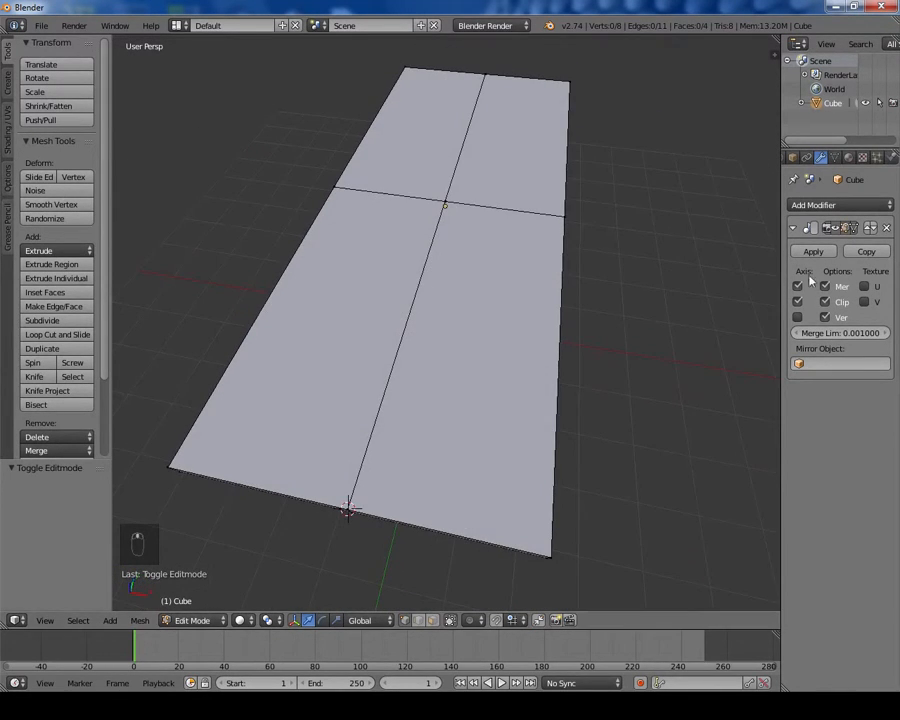
Step: Compare the board with and without the mirrored result shown on the edit cage while orbiting around it
{"action": "left_click", "coordinate": [856, 229]}
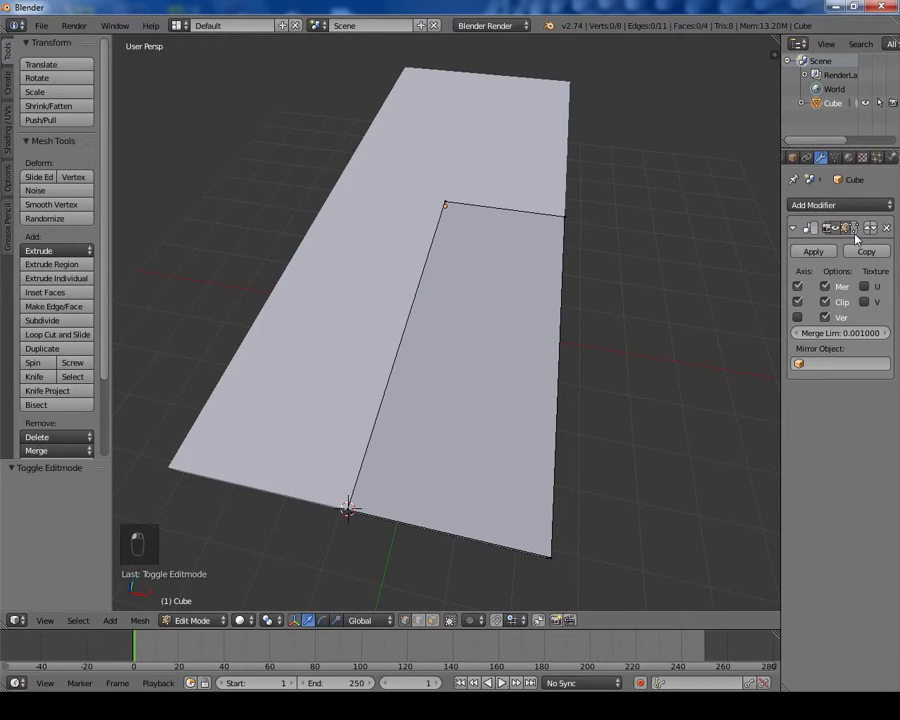
{"action": "middle_click_drag", "start_coordinate": [522, 267], "coordinate": [518, 225]}
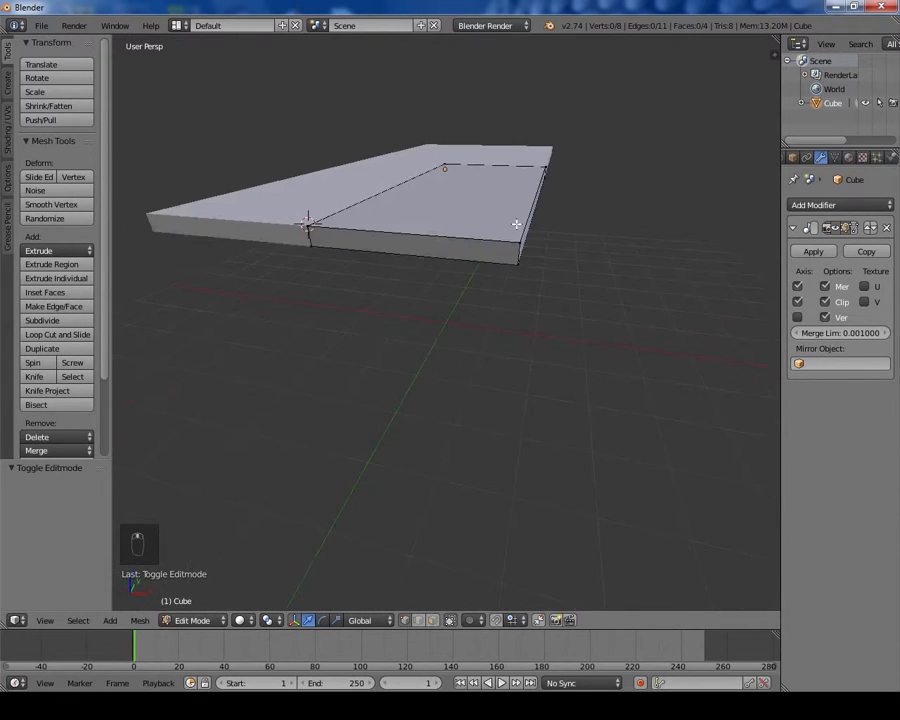
{"action": "middle_click_drag", "start_coordinate": [464, 251], "coordinate": [690, 213]}
{"action": "middle_click_drag", "start_coordinate": [602, 271], "coordinate": [677, 296]}
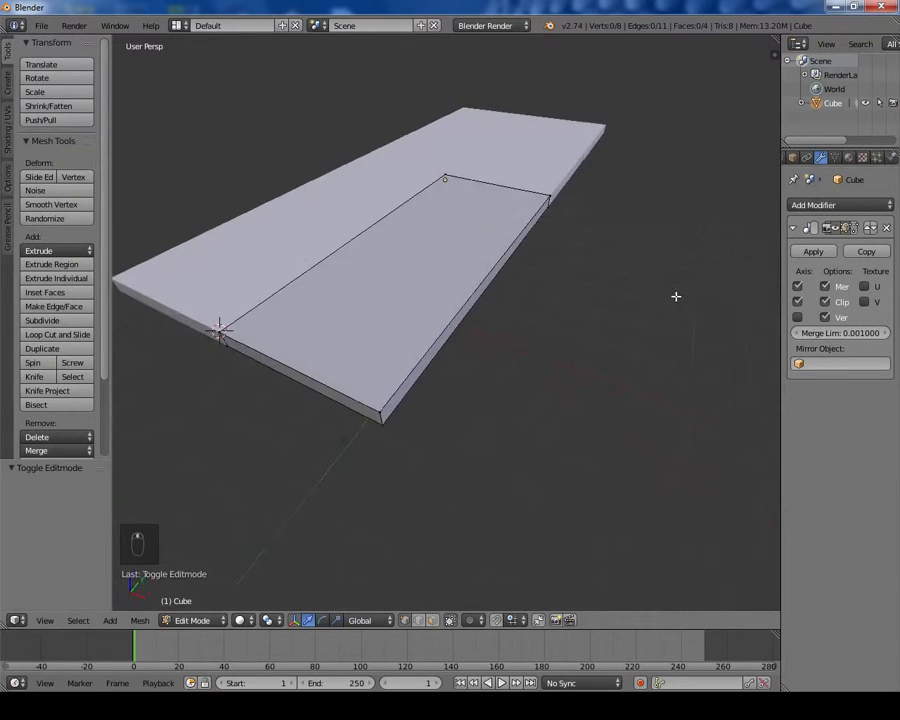
{"action": "left_click", "coordinate": [853, 229]}
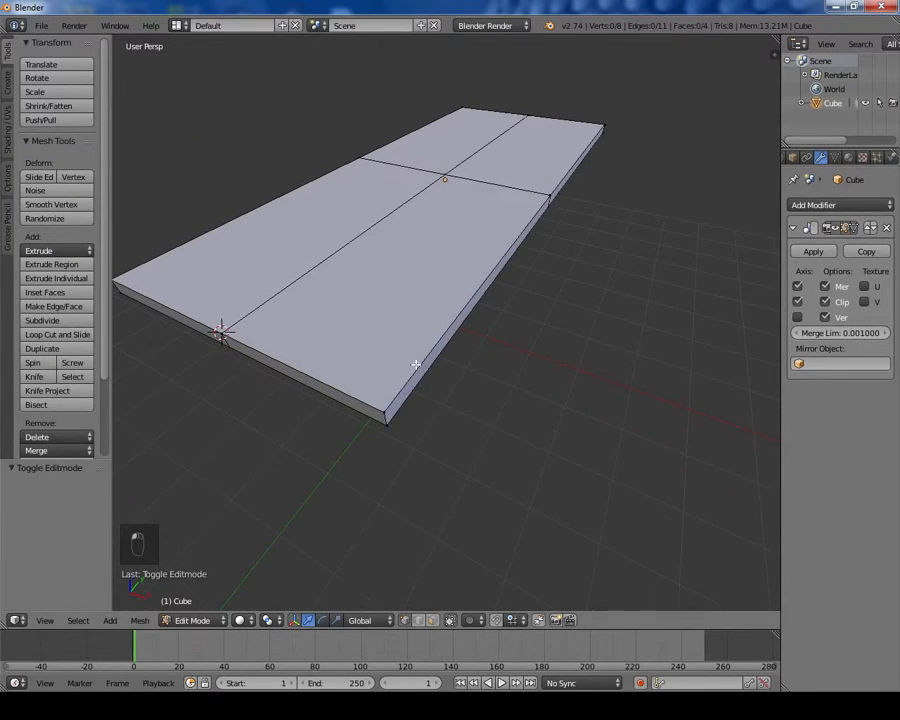
Step: Add an edge loop cut across the board near its short end
{"action": "middle_click_drag", "start_coordinate": [416, 365], "coordinate": [452, 301]}
{"action": "scroll", "coordinate": [370, 355], "scroll_direction": "down", "scroll_amount": 2}
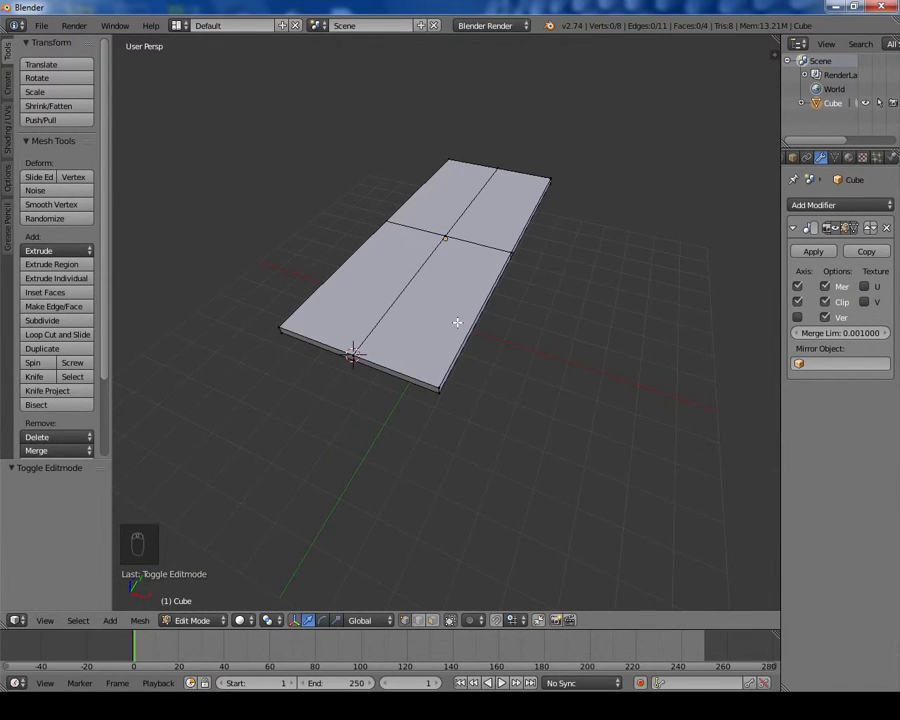
{"action": "middle_click_drag", "start_coordinate": [459, 336], "coordinate": [333, 353]}
{"action": "key", "text": "ctrl+r"}
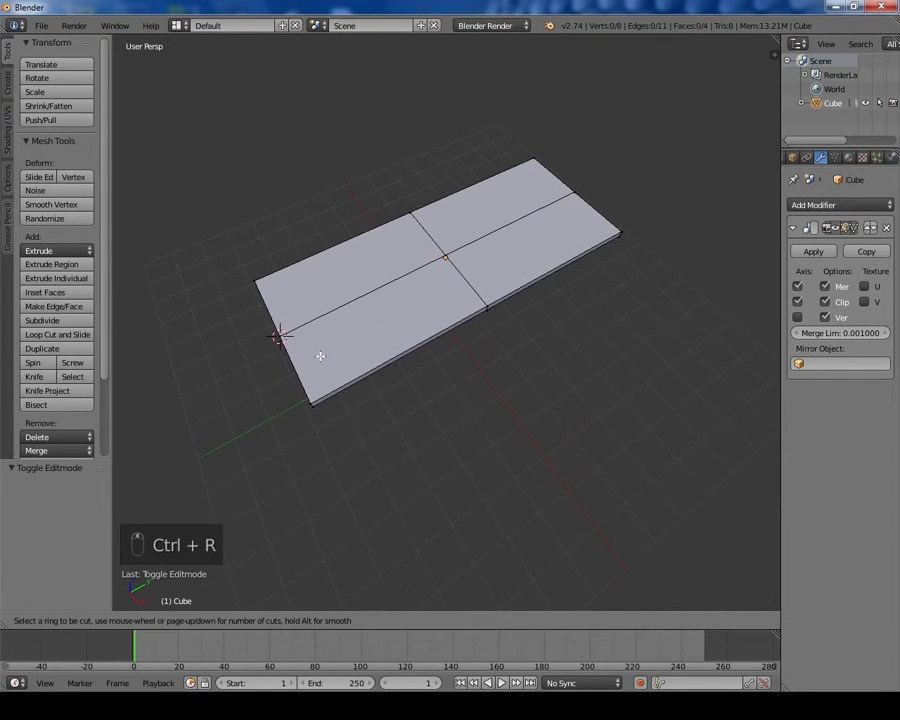
{"action": "left_click", "coordinate": [324, 326]}
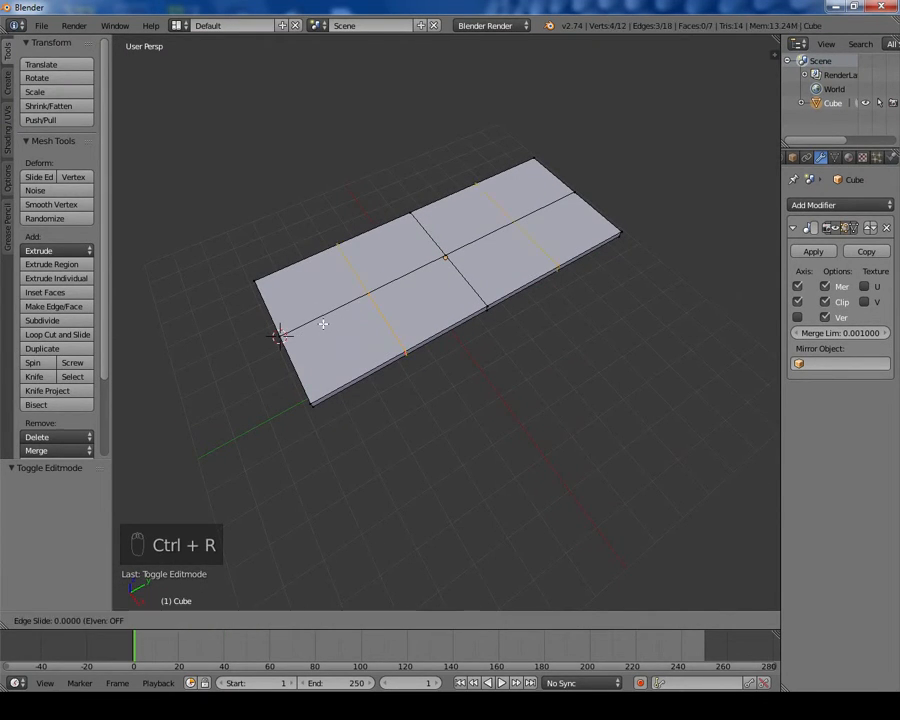
{"action": "left_click", "coordinate": [244, 334]}
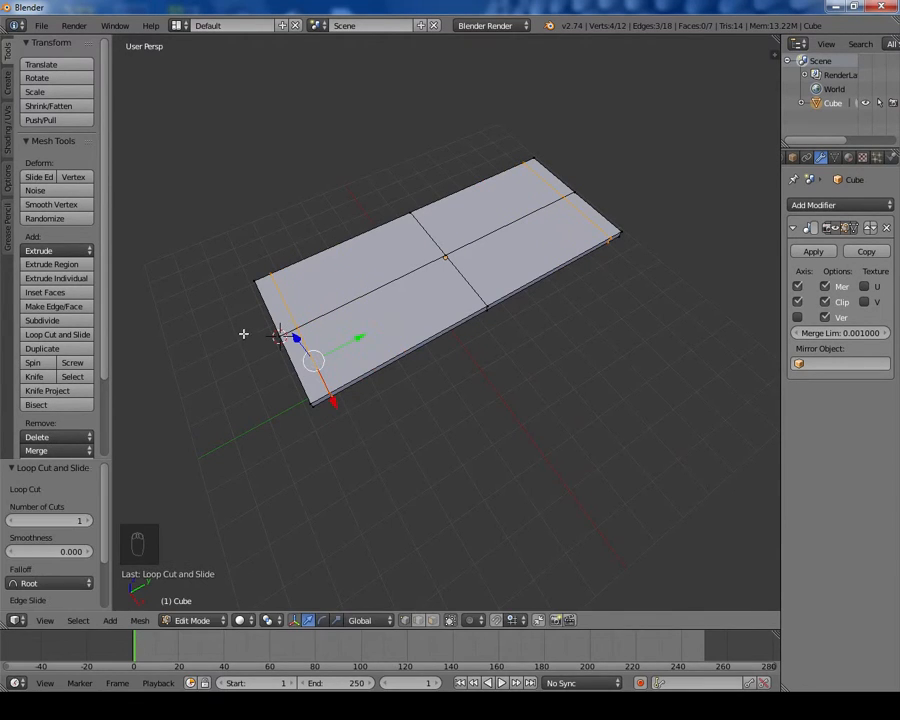
Step: Add a second crosswise loop cut close to the board's short end
{"action": "key", "text": "ctrl+r"}
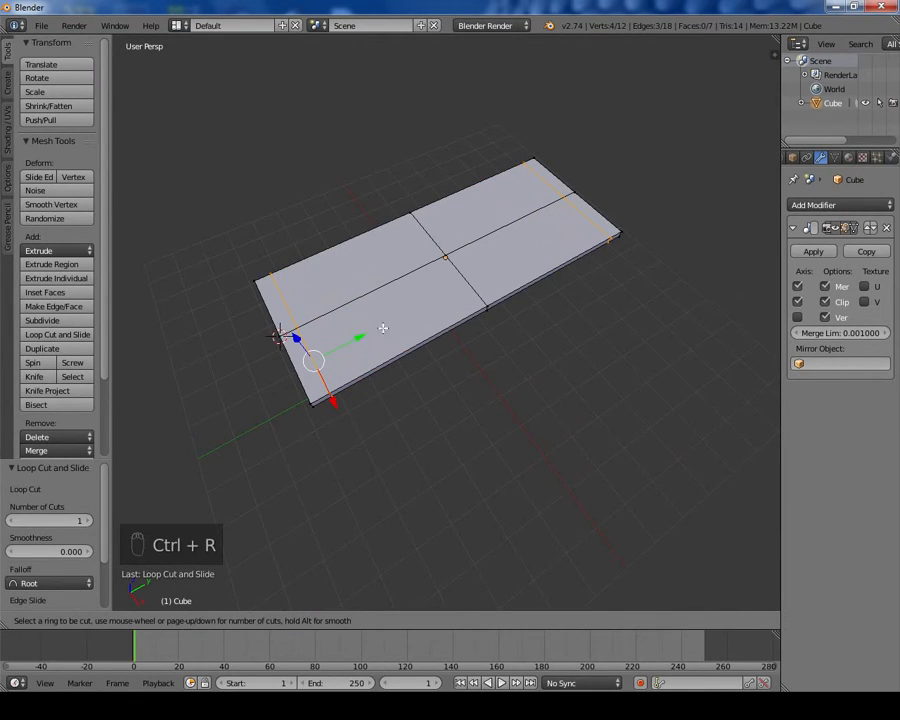
{"action": "left_click", "coordinate": [350, 311]}
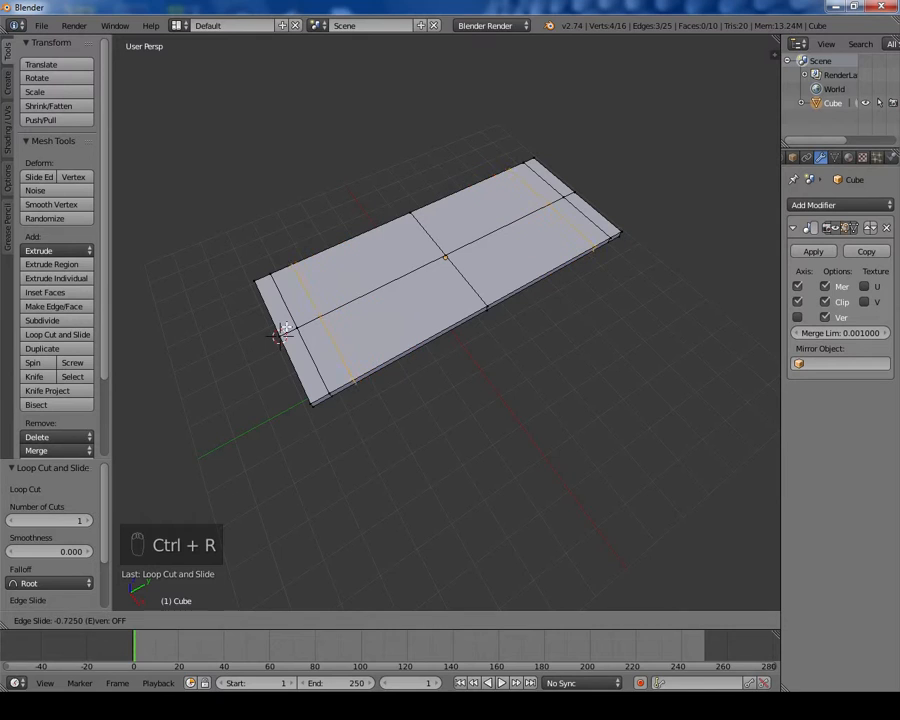
{"action": "left_click", "coordinate": [282, 330]}
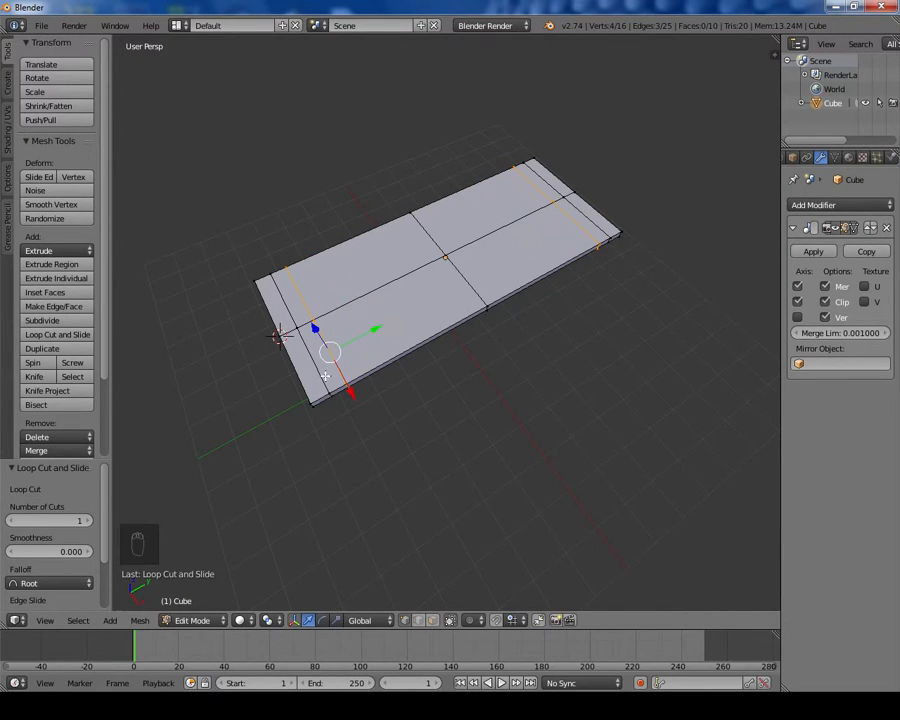
Step: Add a lengthwise loop cut running along the board near its long edge
{"action": "middle_click_drag", "start_coordinate": [325, 376], "coordinate": [485, 363]}
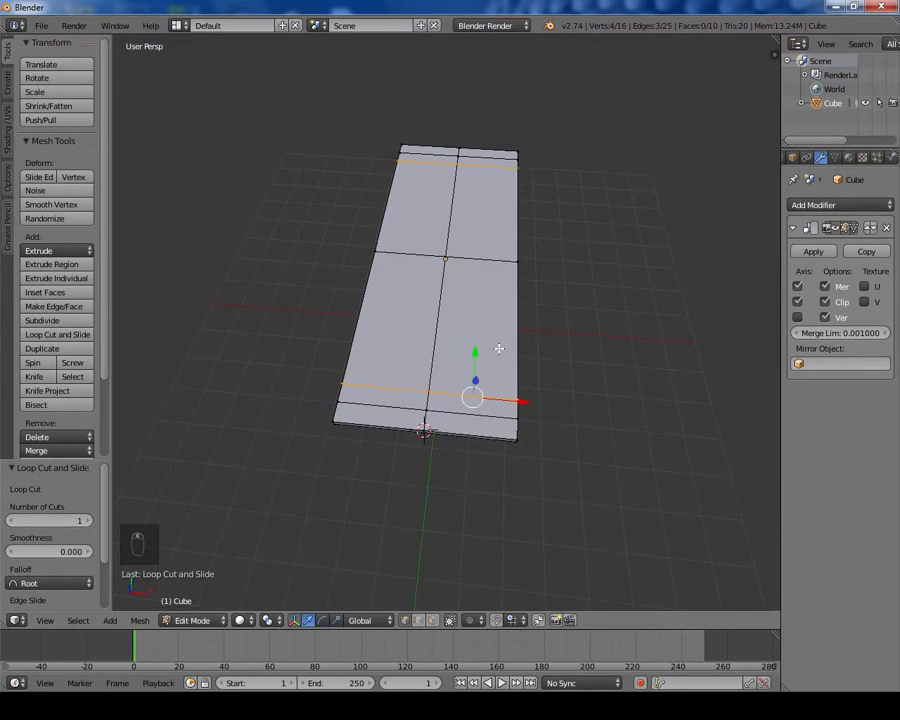
{"action": "key", "text": "ctrl+r"}
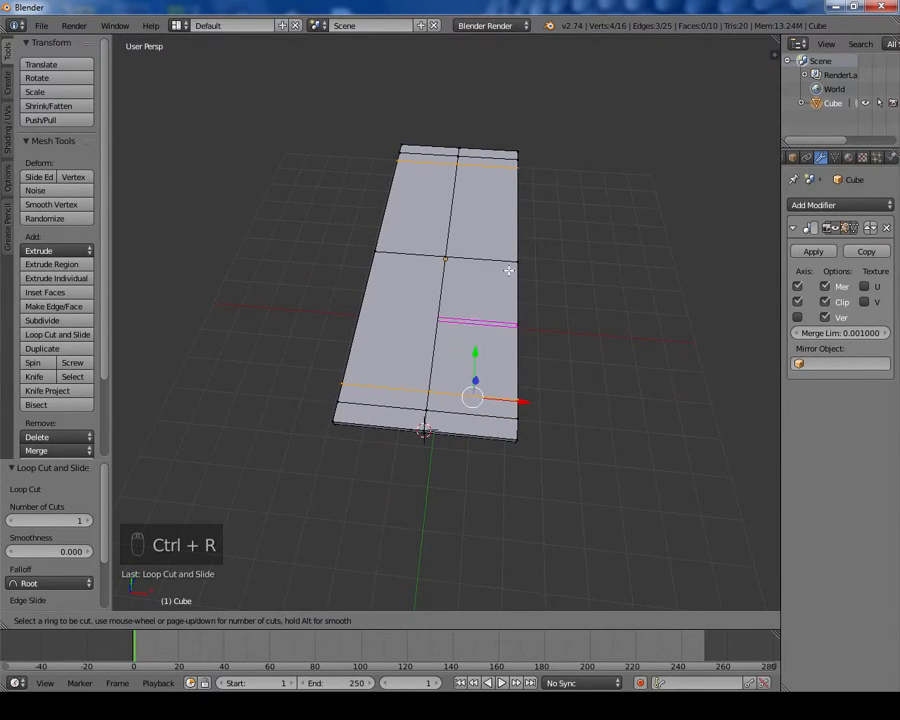
{"action": "left_click", "coordinate": [500, 265]}
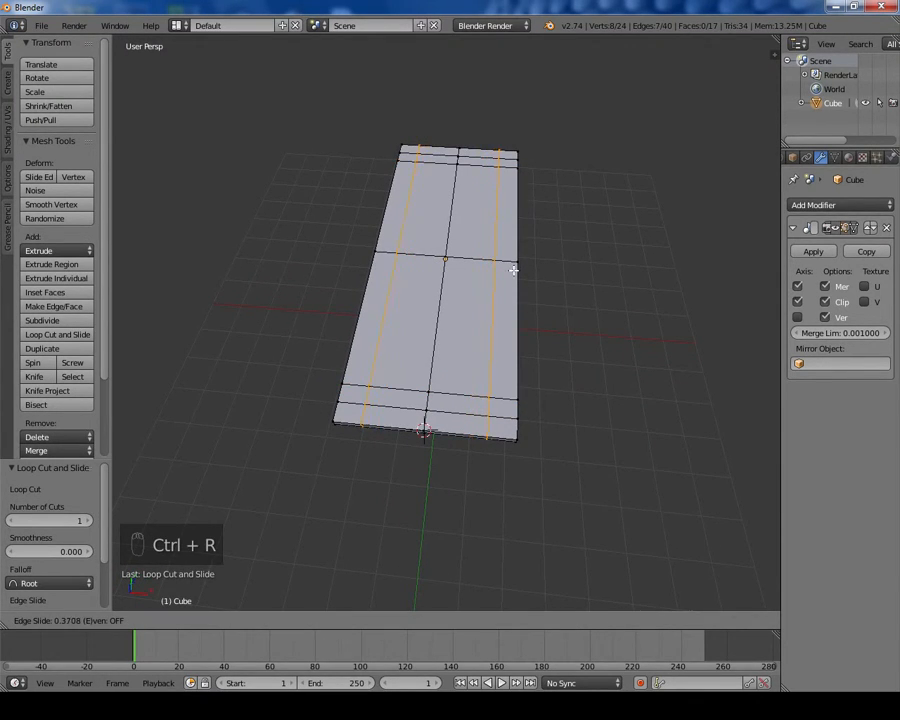
{"action": "left_click", "coordinate": [513, 270]}
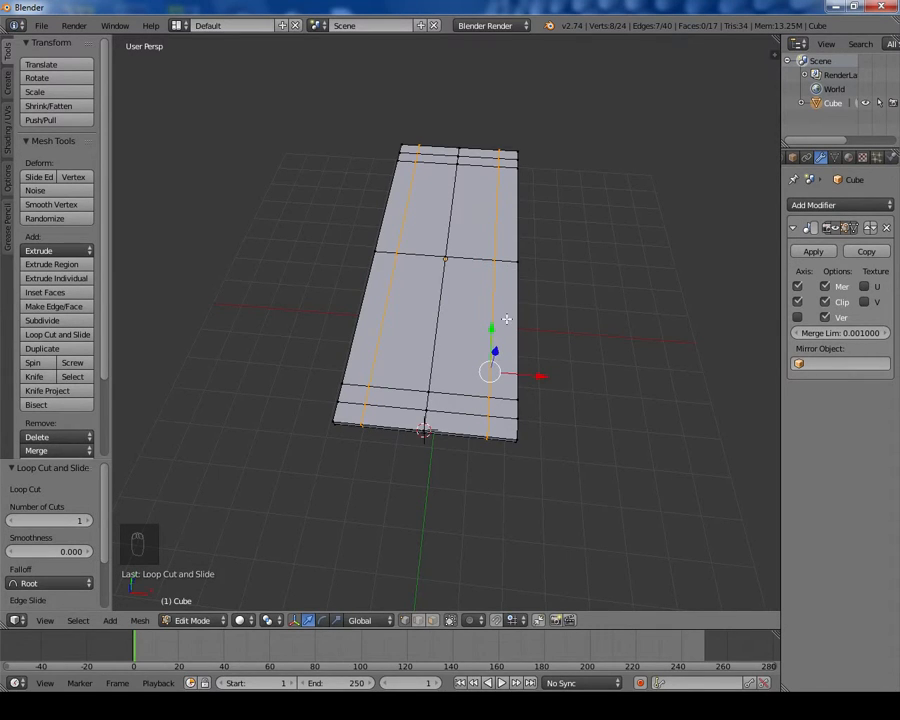
Step: Add a second lengthwise loop cut closer to the board's long edge
{"action": "key", "text": "ctrl+r"}
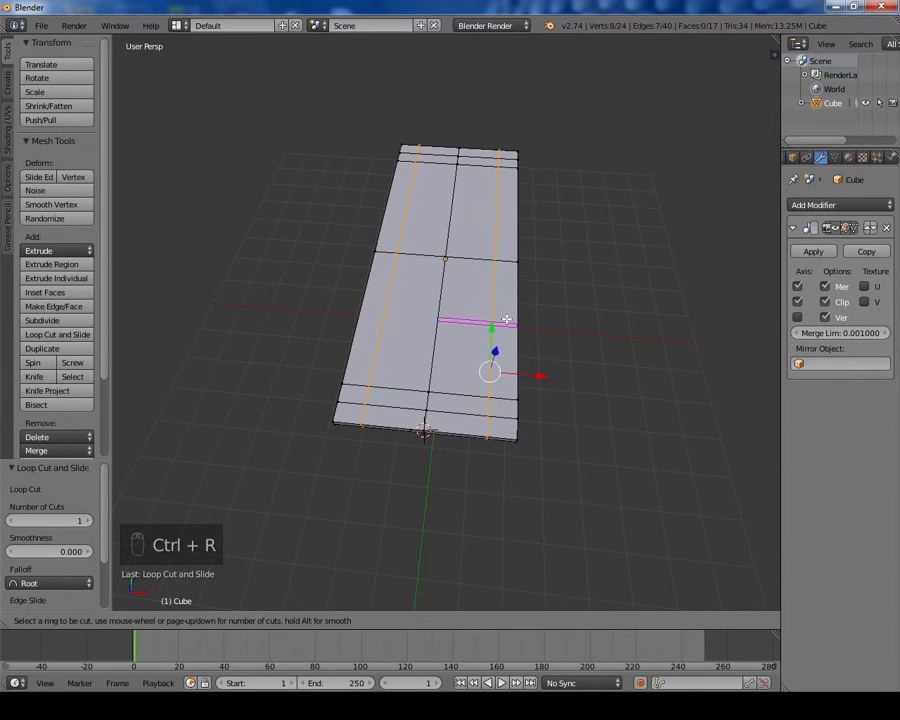
{"action": "left_click", "coordinate": [507, 266]}
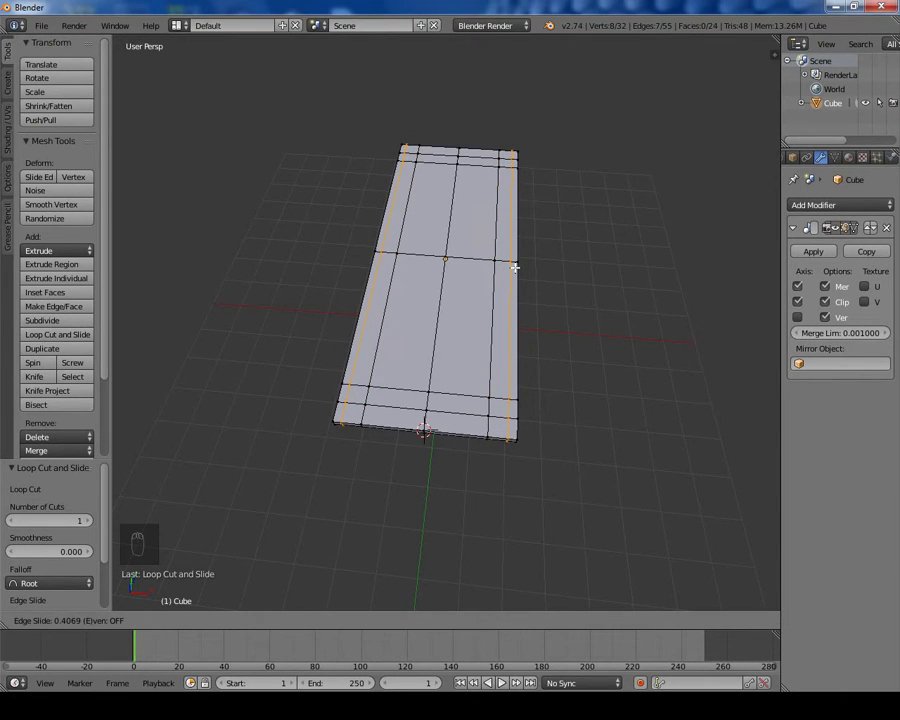
{"action": "left_click", "coordinate": [514, 267]}
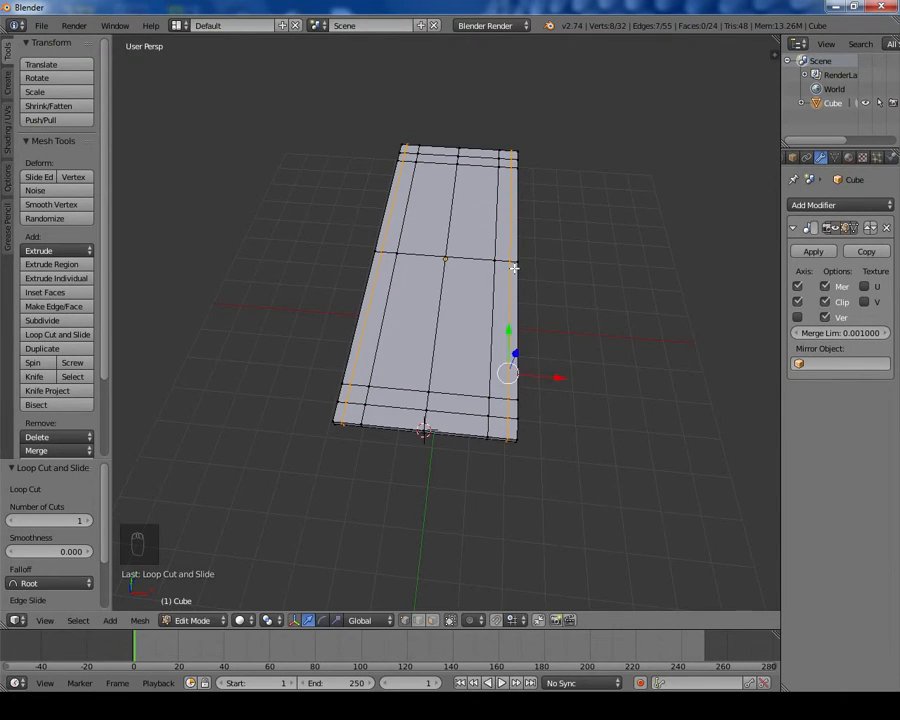
Step: Allow selecting hidden geometry, select the underside corner face and extrude it downward about 4.13 units to form the legs
{"action": "mouse_move", "coordinate": [558, 331]}
{"action": "middle_mouse_down"}
{"action": "mouse_move", "coordinate": [554, 301]}
{"action": "mouse_move", "coordinate": [548, 329]}
{"action": "middle_mouse_up"}
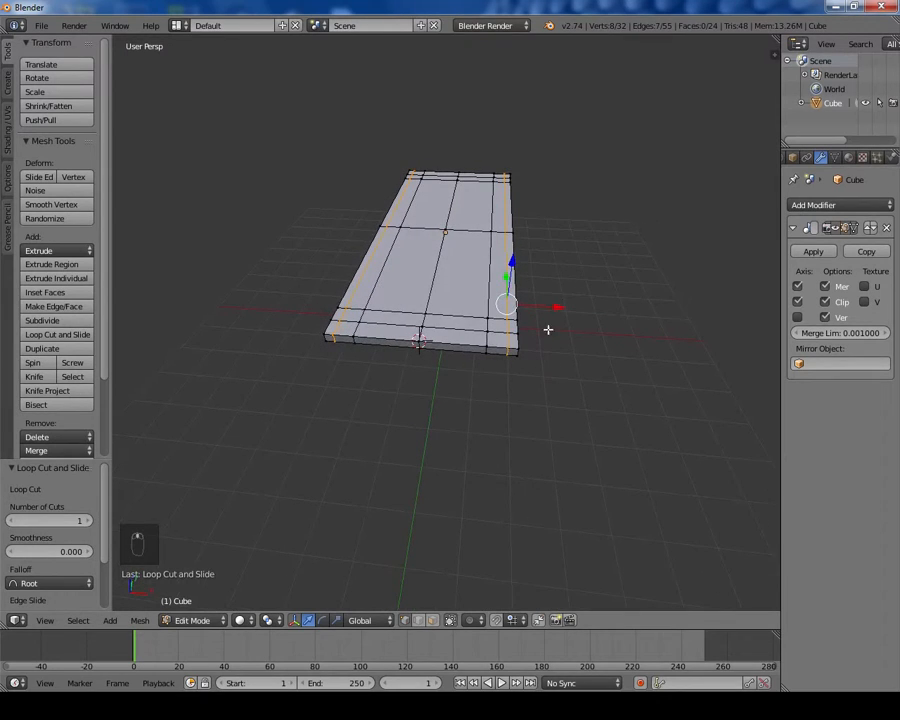
{"action": "left_click", "coordinate": [433, 620]}
{"action": "middle_click_drag", "start_coordinate": [540, 436], "coordinate": [506, 344]}
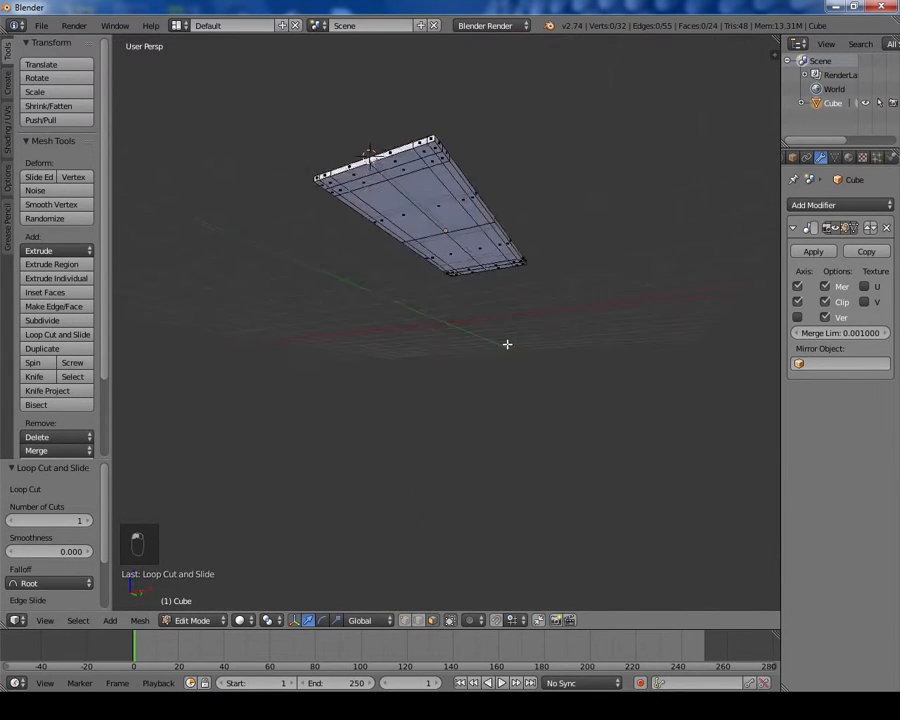
{"action": "left_click", "coordinate": [433, 163]}
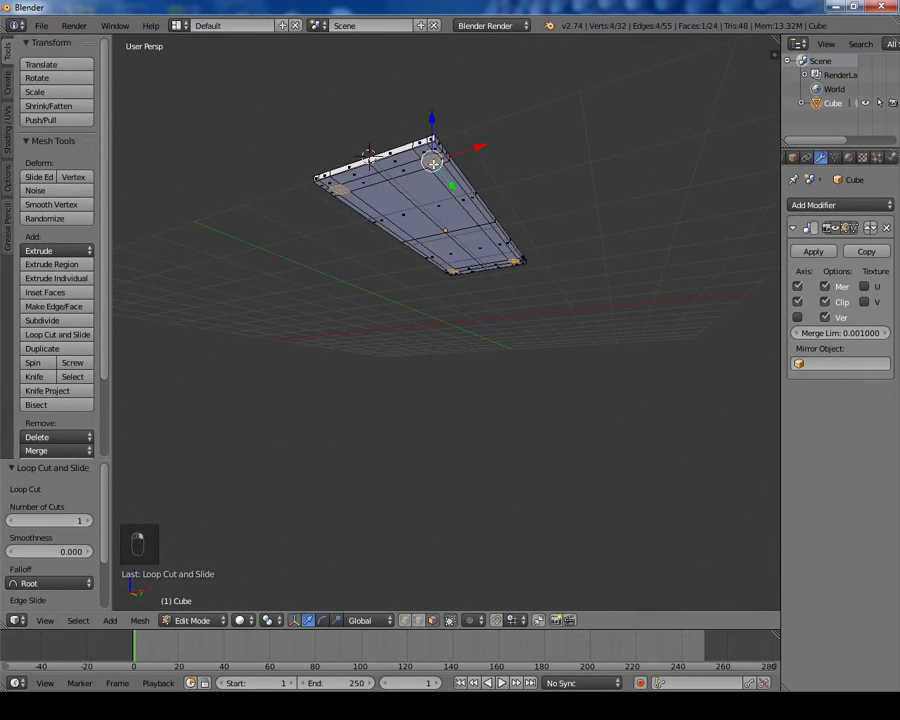
{"action": "middle_click_drag", "start_coordinate": [462, 212], "coordinate": [470, 250]}
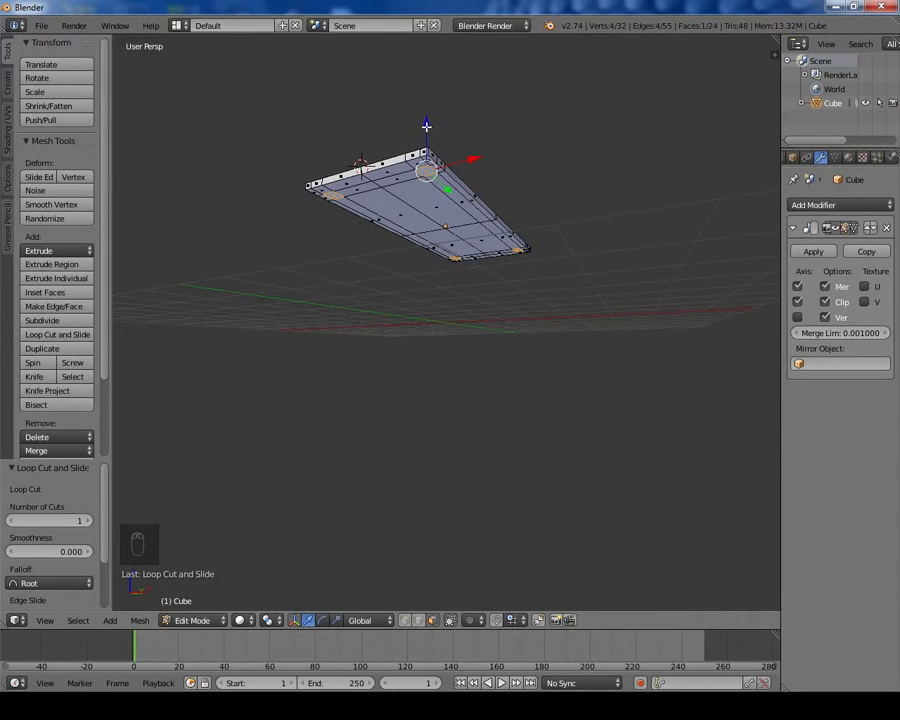
{"action": "key", "text": "e"}
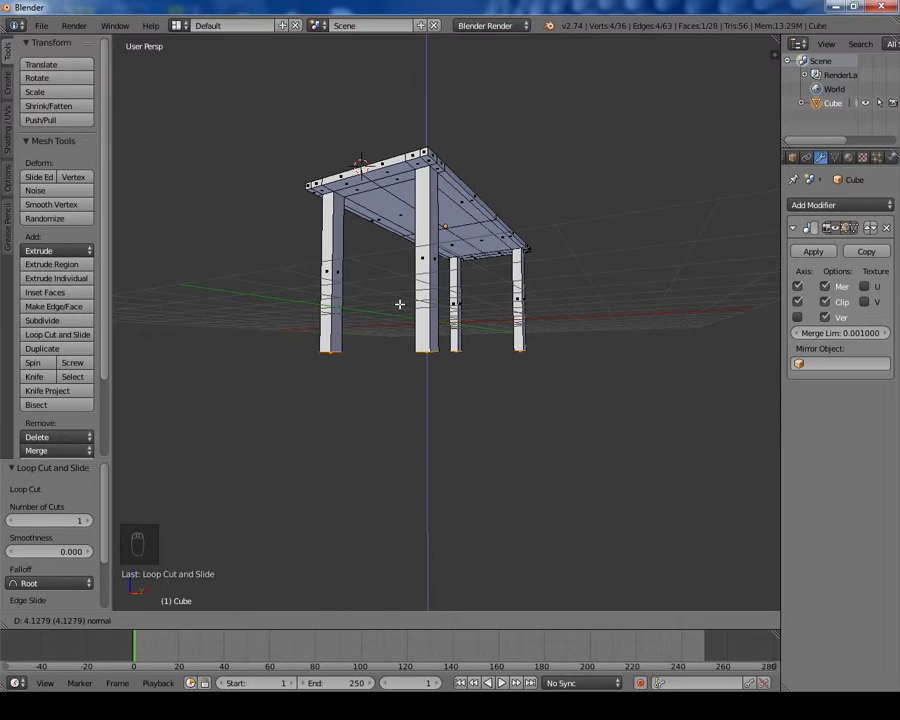
{"action": "left_click", "coordinate": [400, 304]}
Step: Return to Object Mode and move the table up about 1.986 units along Z
{"action": "middle_click_drag", "start_coordinate": [466, 265], "coordinate": [394, 300]}
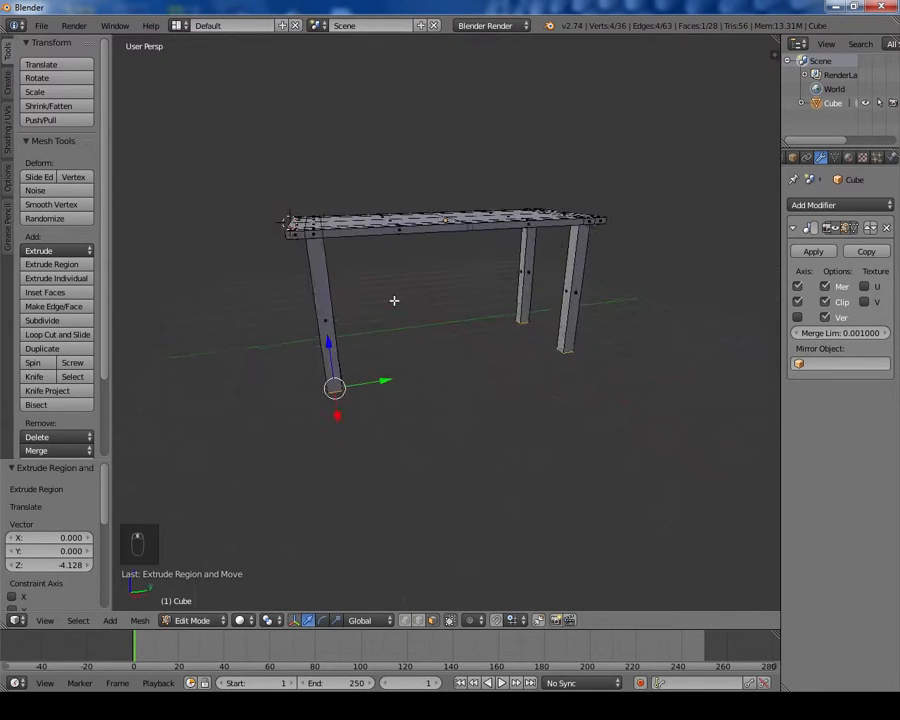
{"action": "key", "text": "Tab"}
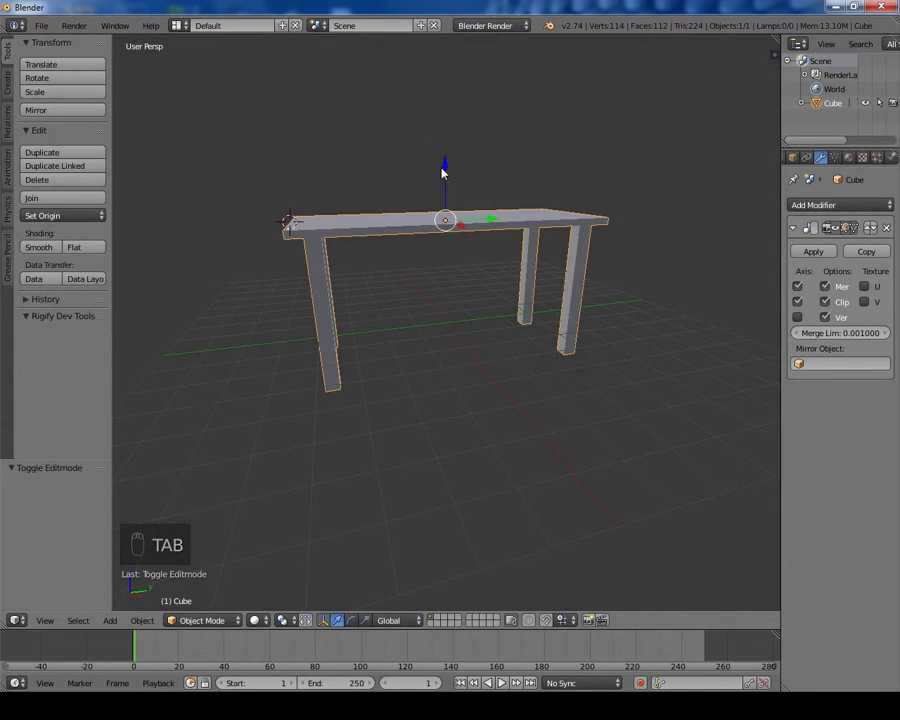
{"action": "left_click_drag", "start_coordinate": [444, 173], "coordinate": [458, 94]}
{"action": "scroll", "coordinate": [434, 195], "scroll_direction": "up", "scroll_amount": 2}
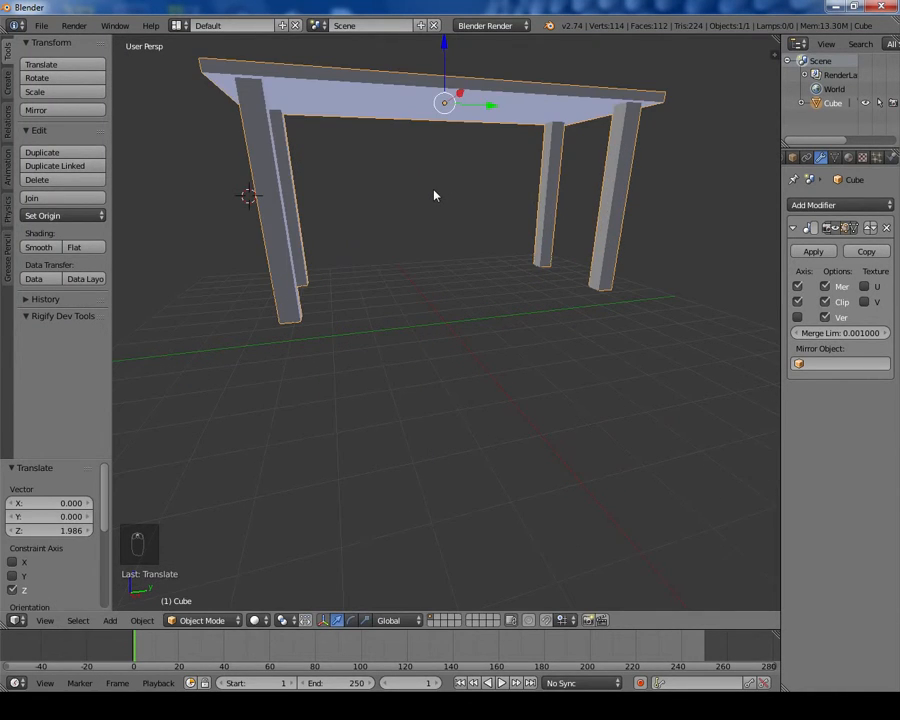
Step: Re-enter Edit Mode and scale the selected leg bottoms to 0.676 to taper the legs
{"action": "key", "text": "Tab"}
{"action": "middle_click_drag", "start_coordinate": [436, 187], "coordinate": [439, 275]}
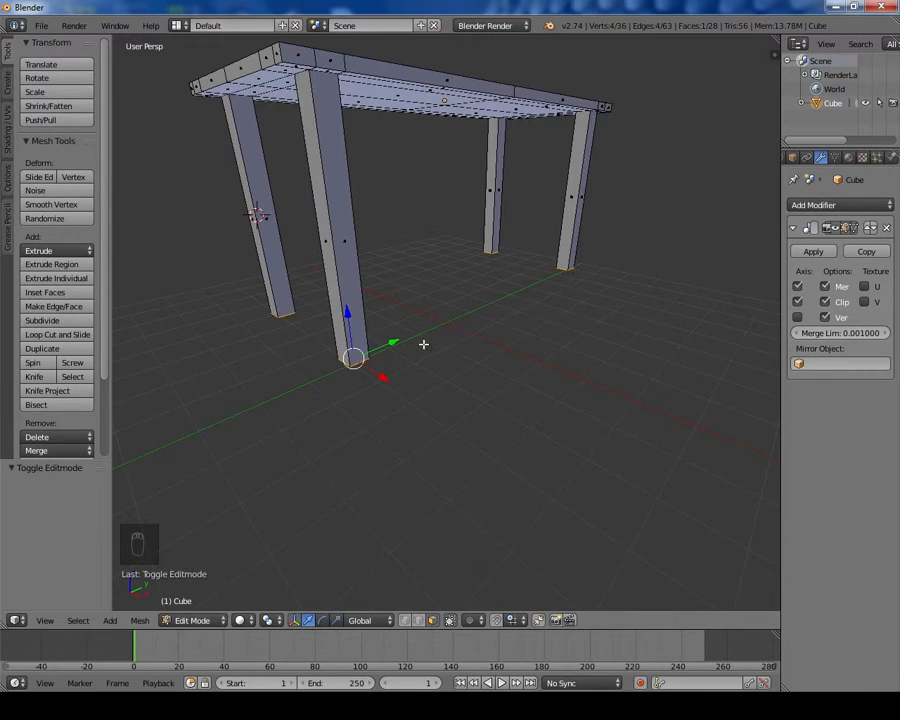
{"action": "middle_click_drag", "start_coordinate": [355, 358], "coordinate": [438, 327]}
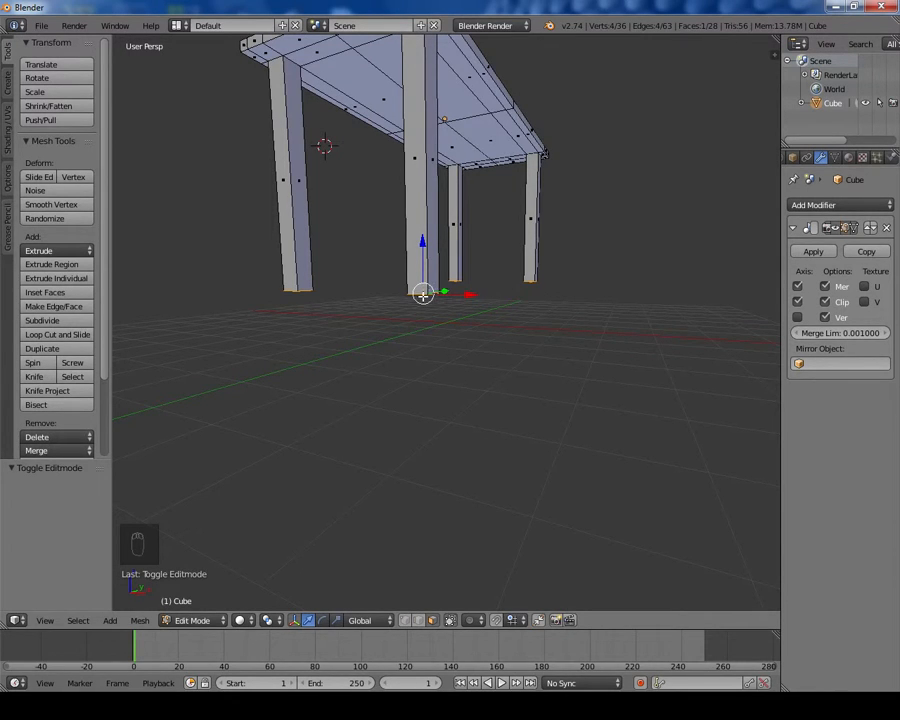
{"action": "middle_click_drag", "start_coordinate": [423, 294], "coordinate": [476, 292]}
{"action": "key", "text": "s"}
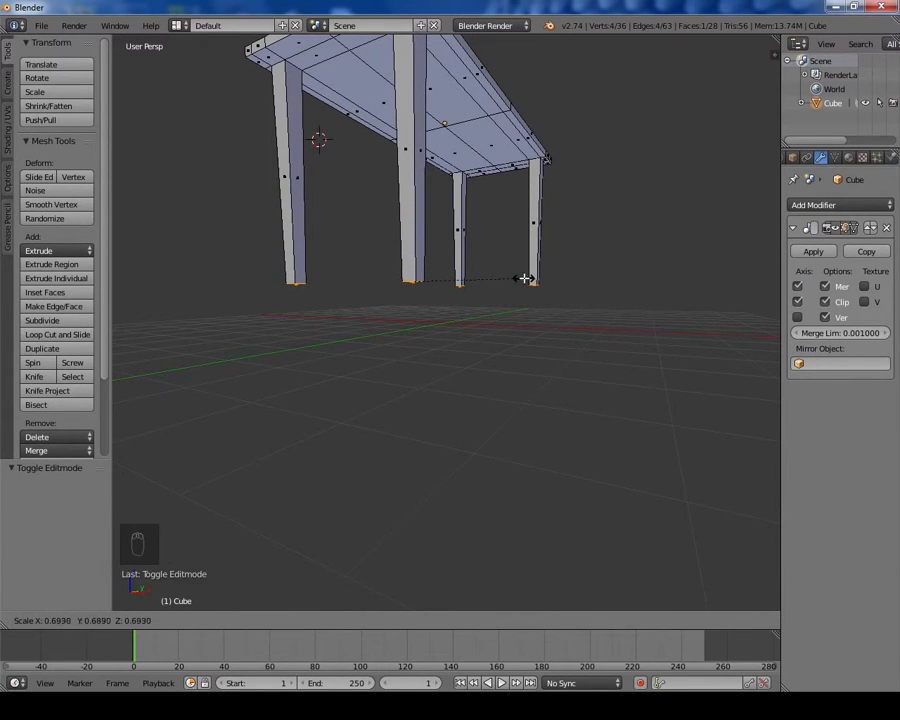
{"action": "left_click", "coordinate": [521, 279]}
Step: Select the two underside border faces of the tabletop and extrude them down about 0.451 to form an apron
{"action": "middle_click_drag", "start_coordinate": [463, 242], "coordinate": [465, 172]}
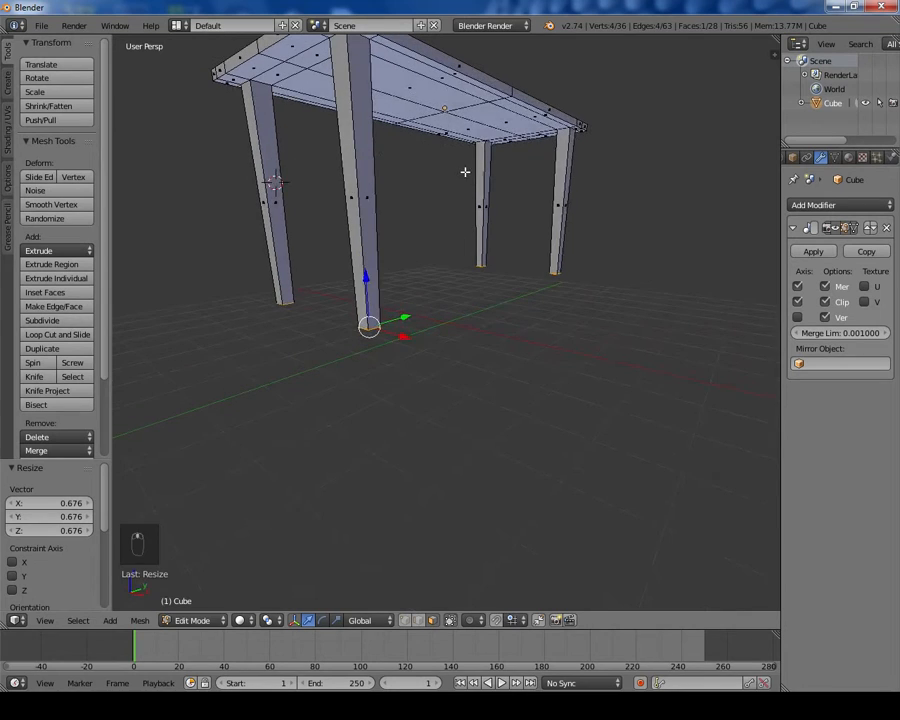
{"action": "mouse_move", "coordinate": [427, 261]}
{"action": "middle_mouse_down"}
{"action": "mouse_move", "coordinate": [444, 253]}
{"action": "mouse_move", "coordinate": [416, 266]}
{"action": "mouse_move", "coordinate": [414, 246]}
{"action": "middle_mouse_up"}
{"action": "scroll", "coordinate": [374, 130], "scroll_direction": "down", "scroll_amount": 1}
{"action": "right_click", "coordinate": [400, 103]}
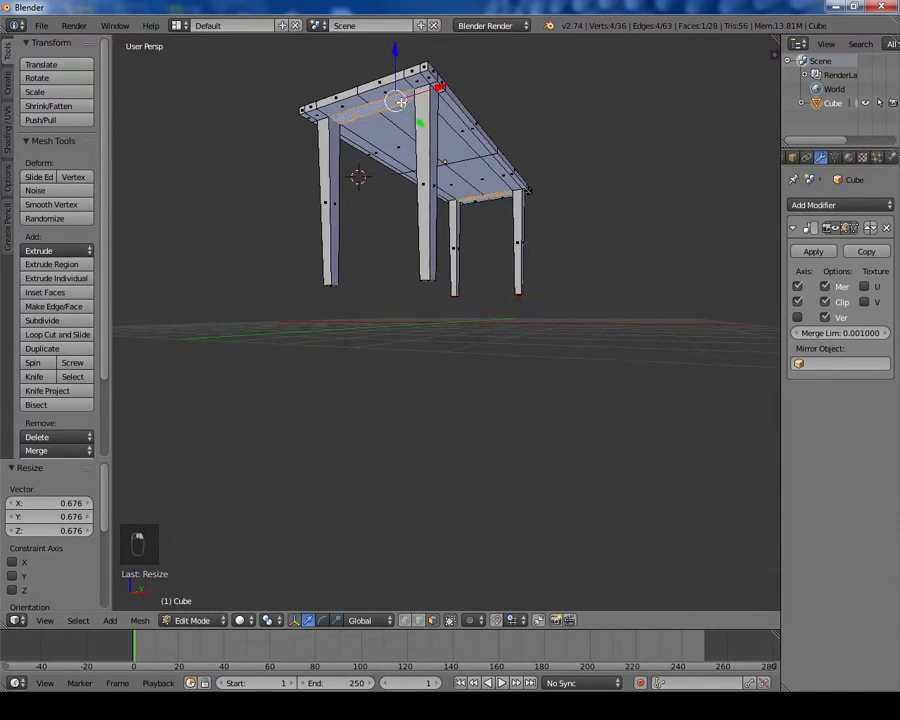
{"action": "right_click", "coordinate": [454, 119], "text": "shift"}
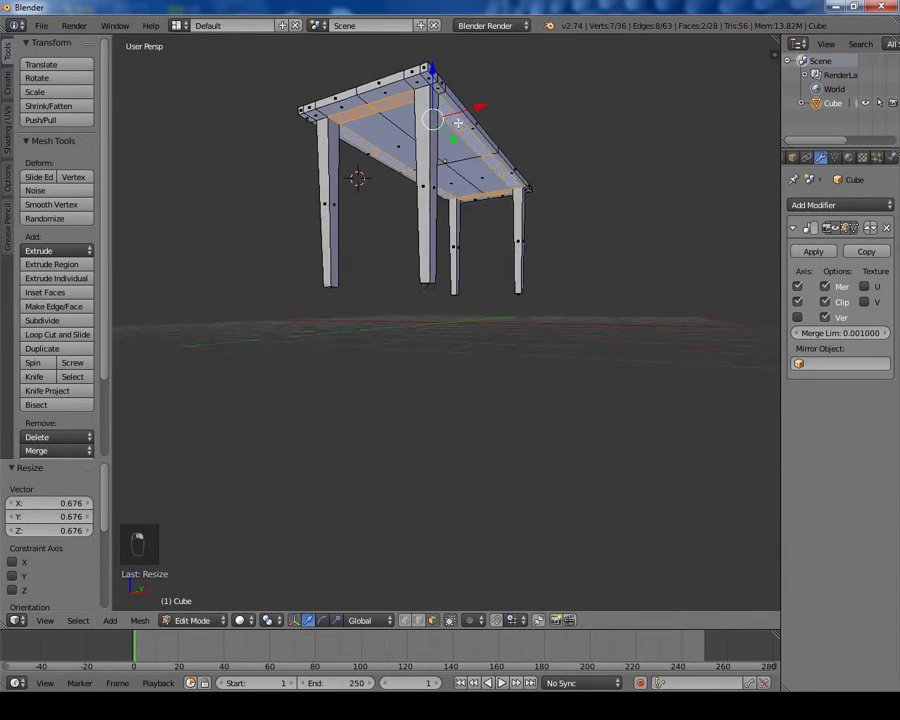
{"action": "middle_click_drag", "start_coordinate": [456, 120], "coordinate": [455, 139]}
{"action": "key", "text": "e"}
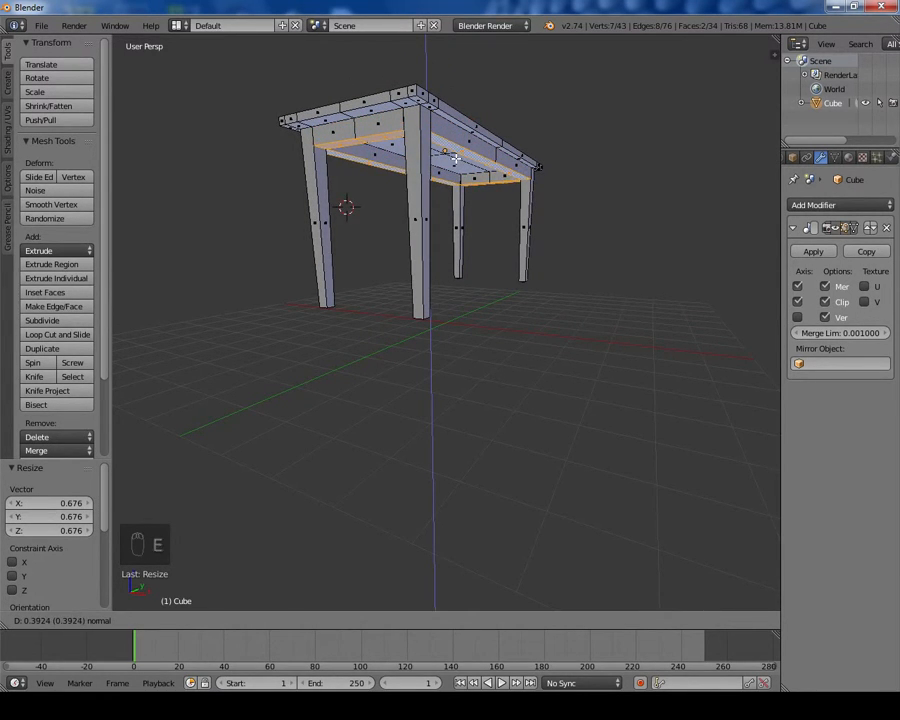
{"action": "left_click", "coordinate": [455, 161]}
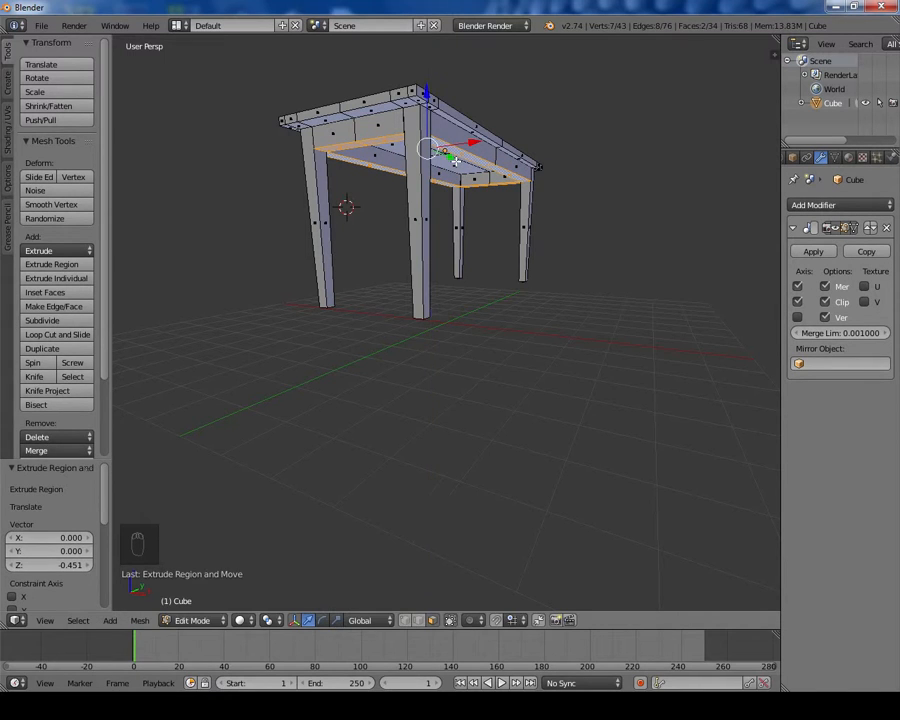
{"action": "middle_click_drag", "start_coordinate": [412, 285], "coordinate": [488, 276]}
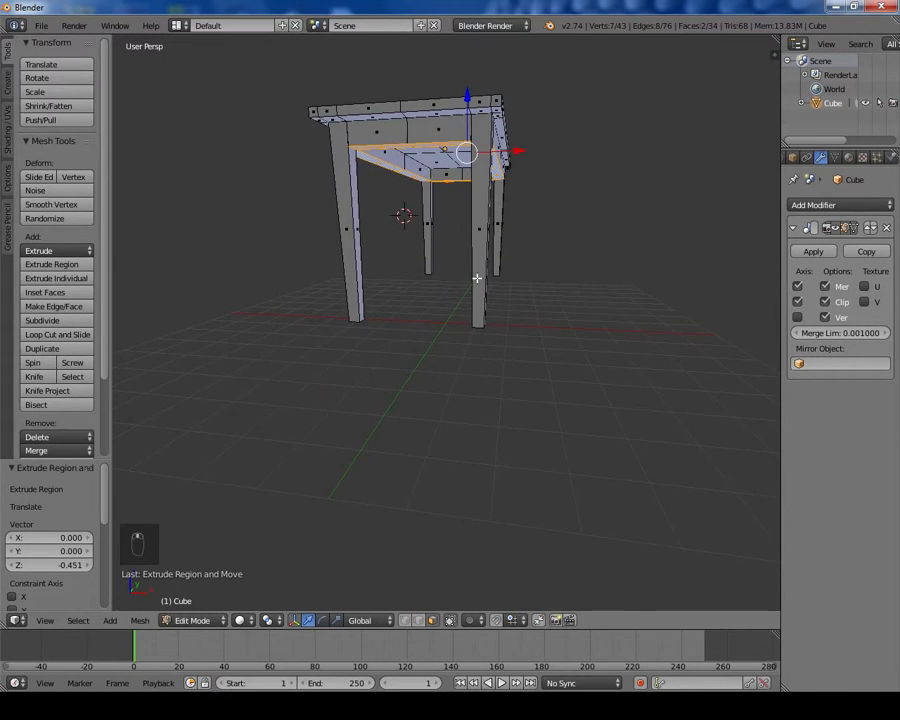
Step: Add a horizontal loop cut near the bottom of the table leg
{"action": "key", "text": "ctrl+r"}
{"action": "left_click", "coordinate": [478, 310]}
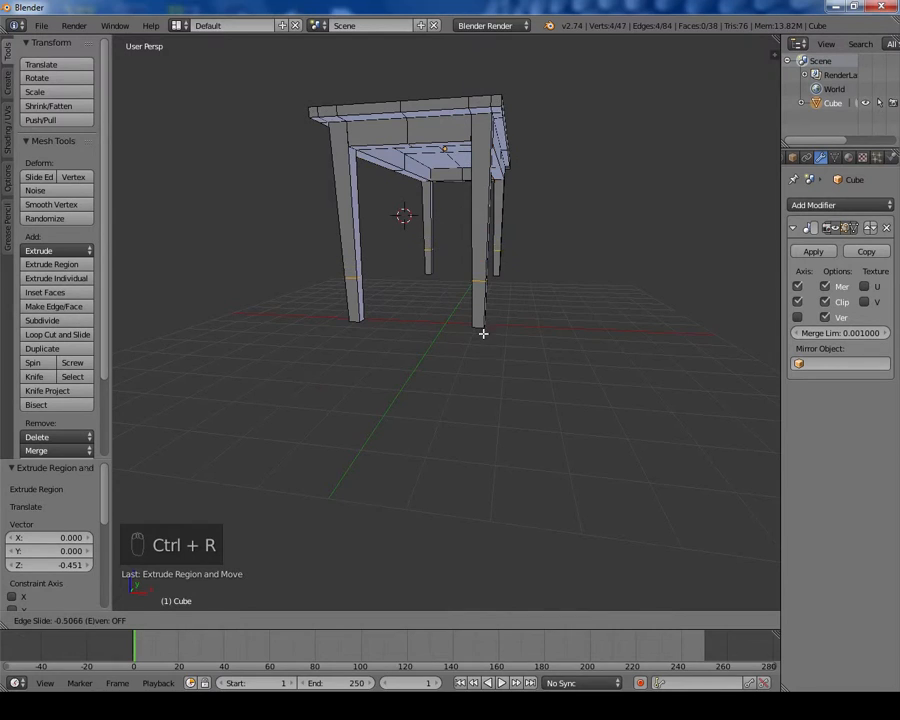
{"action": "left_click", "coordinate": [480, 315]}
Step: Add a second loop cut on the leg just above the first one
{"action": "key", "text": "ctrl+r"}
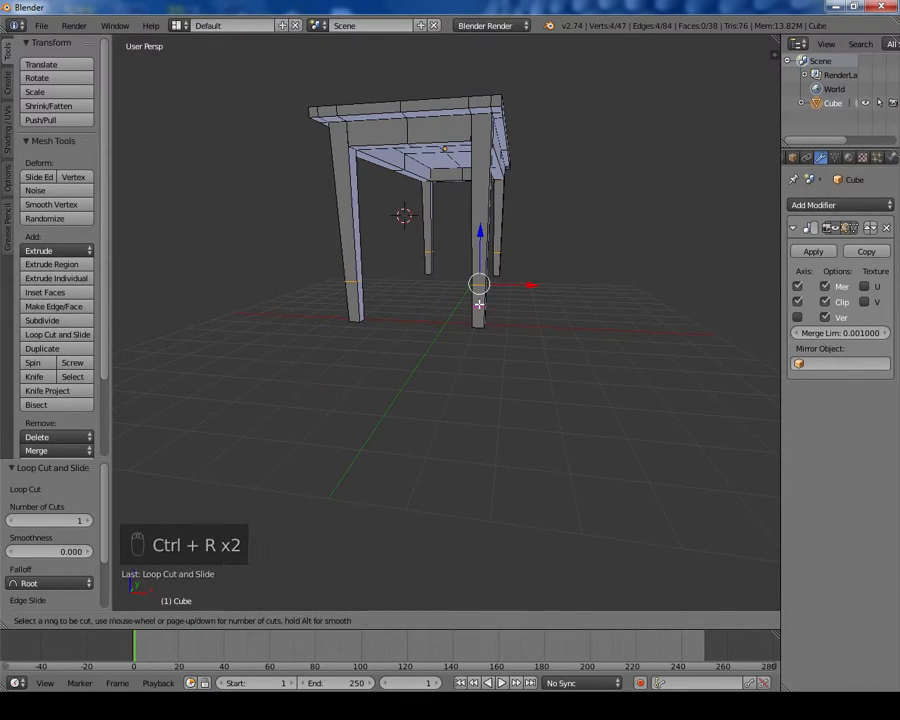
{"action": "left_click", "coordinate": [478, 302]}
{"action": "left_click", "coordinate": [476, 300]}
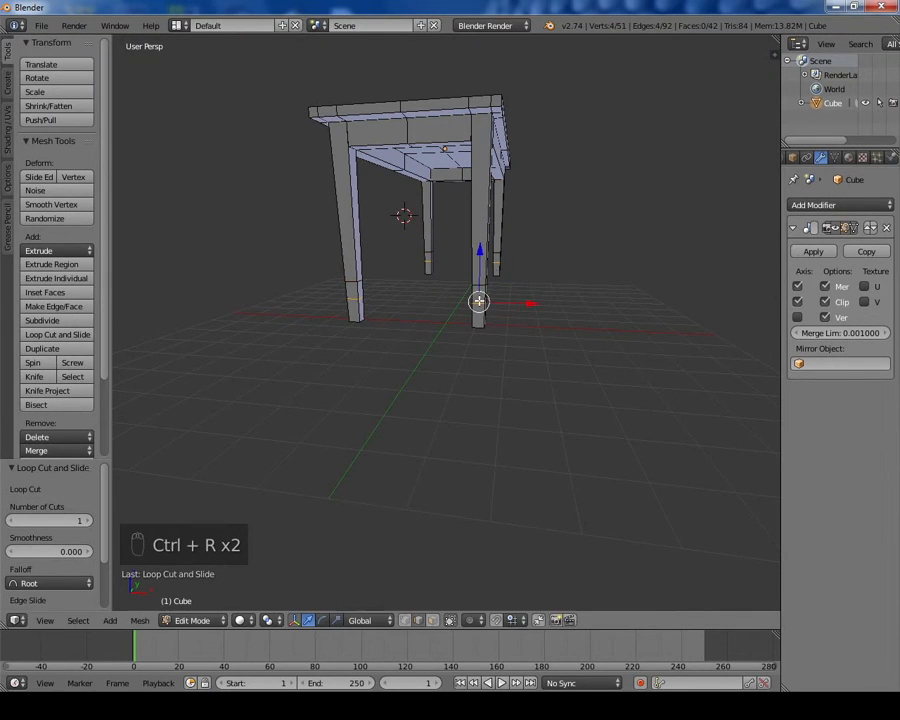
Step: Select the inner leg face between the two loop cuts and extrude it about 1.86 units to form a lower stretcher between the legs
{"action": "middle_click_drag", "start_coordinate": [476, 300], "coordinate": [517, 391]}
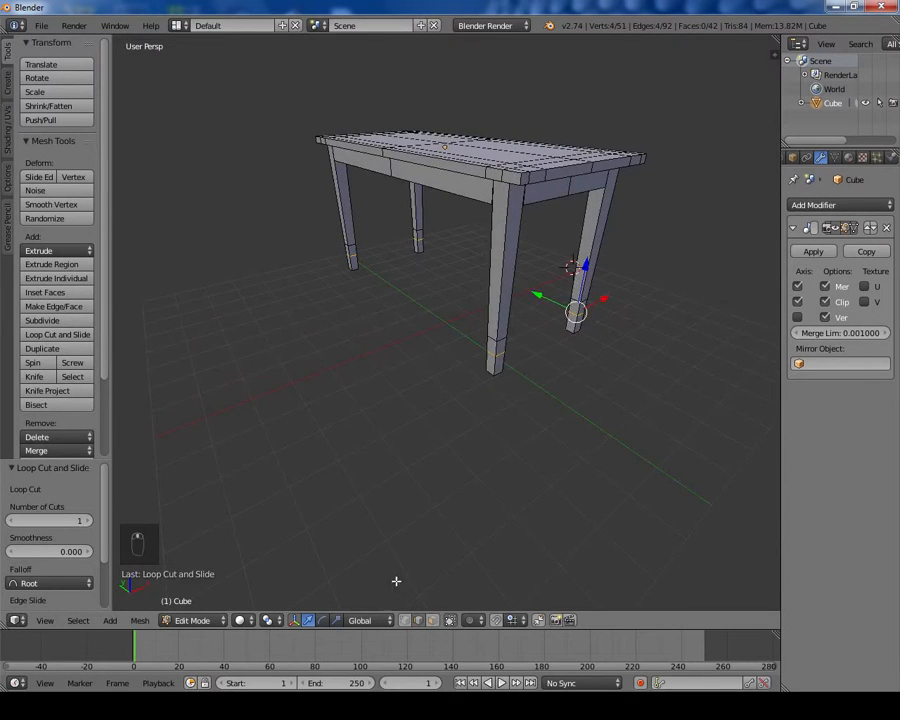
{"action": "left_click", "coordinate": [432, 620]}
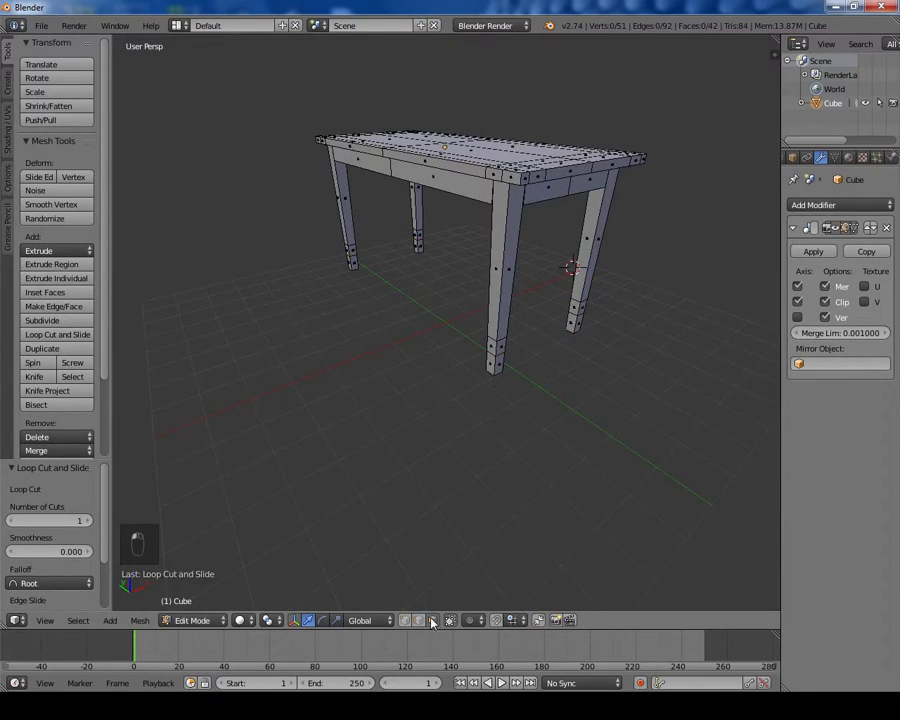
{"action": "right_click", "coordinate": [577, 307]}
{"action": "middle_click_drag", "start_coordinate": [577, 307], "coordinate": [560, 331]}
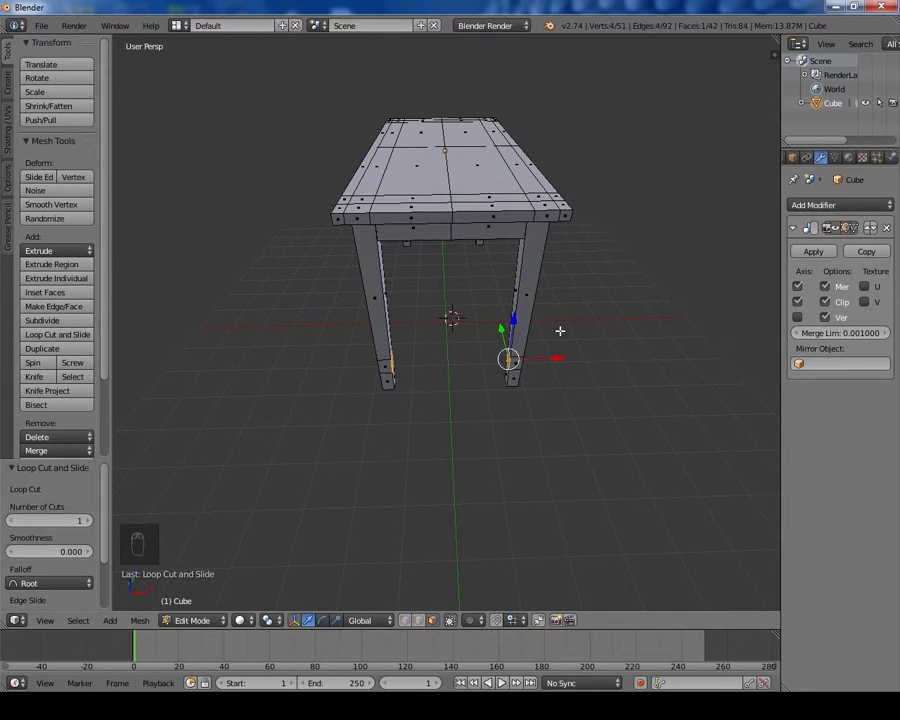
{"action": "key", "text": "e"}
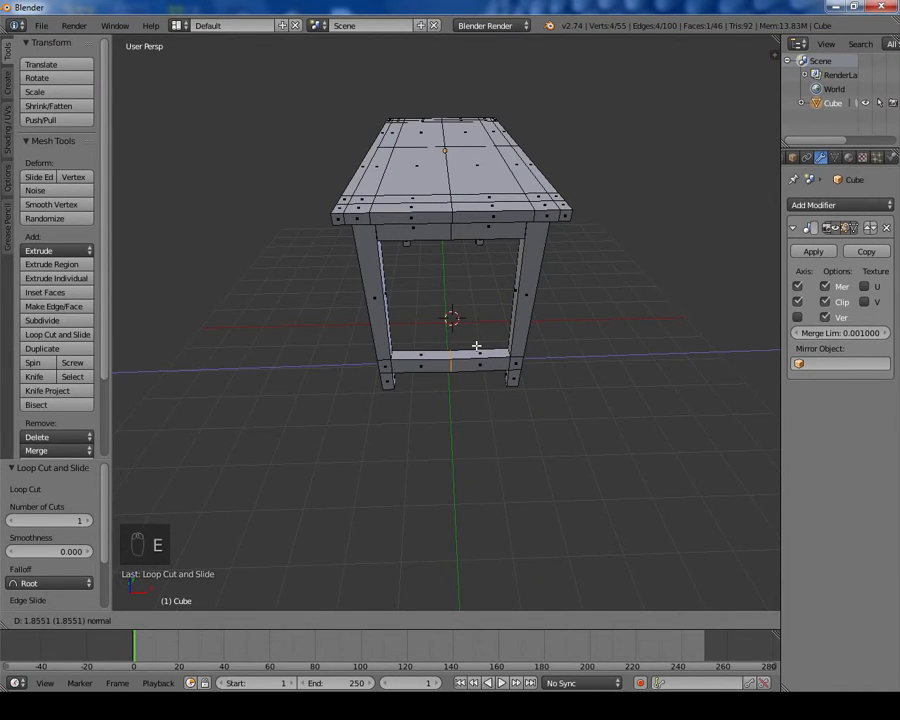
{"action": "left_click", "coordinate": [476, 330]}
Step: Add a loop cut across the middle of the new stretcher
{"action": "middle_click_drag", "start_coordinate": [486, 396], "coordinate": [466, 328]}
{"action": "scroll", "coordinate": [461, 289], "scroll_direction": "up", "scroll_amount": 2}
{"action": "key", "text": "ctrl+r"}
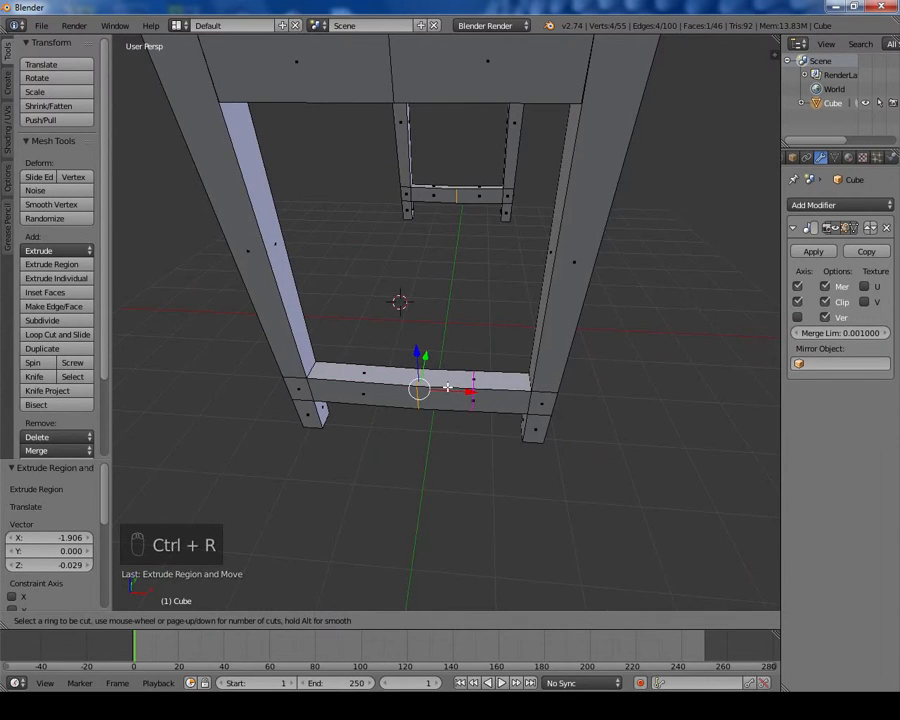
{"action": "left_click", "coordinate": [444, 384]}
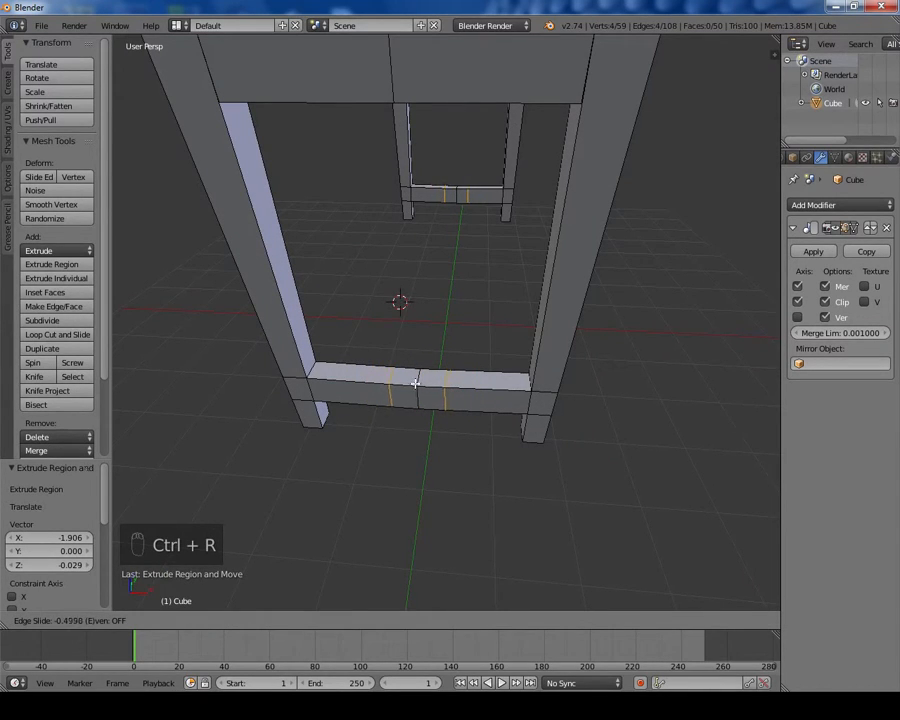
{"action": "left_click", "coordinate": [414, 382]}
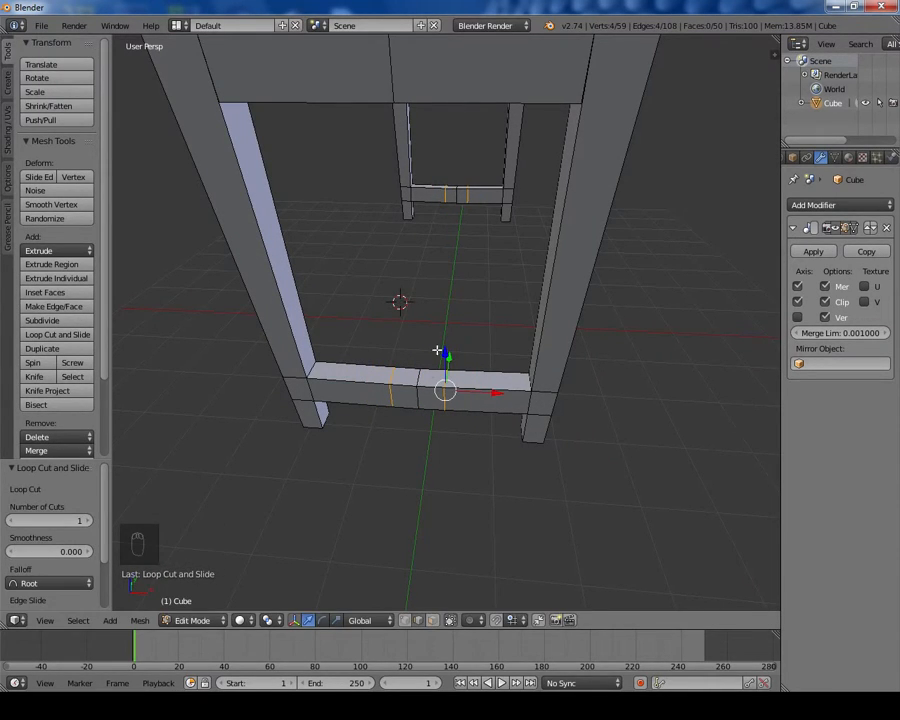
Step: Try to extrude the side leg's inner face between the loop cuts toward the middle, then undo it
{"action": "middle_click_drag", "start_coordinate": [451, 201], "coordinate": [254, 350]}
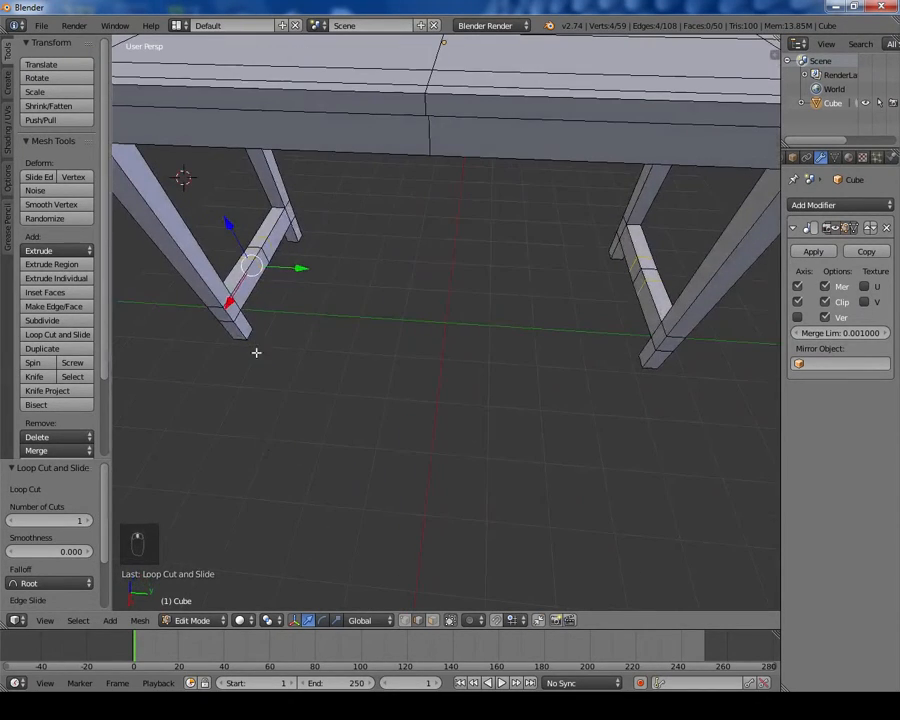
{"action": "right_click", "coordinate": [258, 256]}
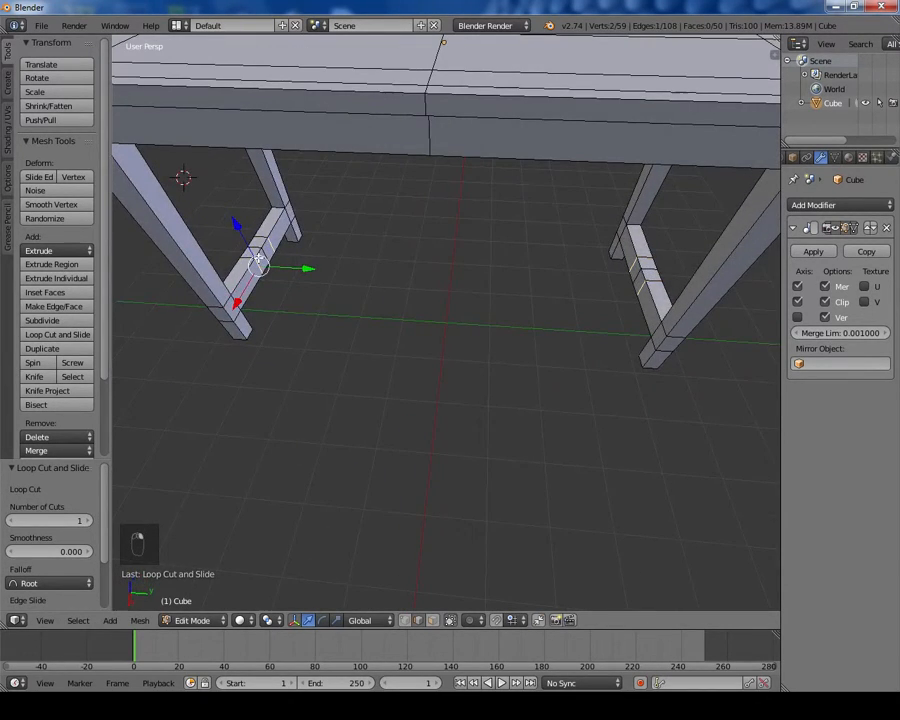
{"action": "left_click", "coordinate": [432, 620]}
{"action": "right_click", "coordinate": [260, 257]}
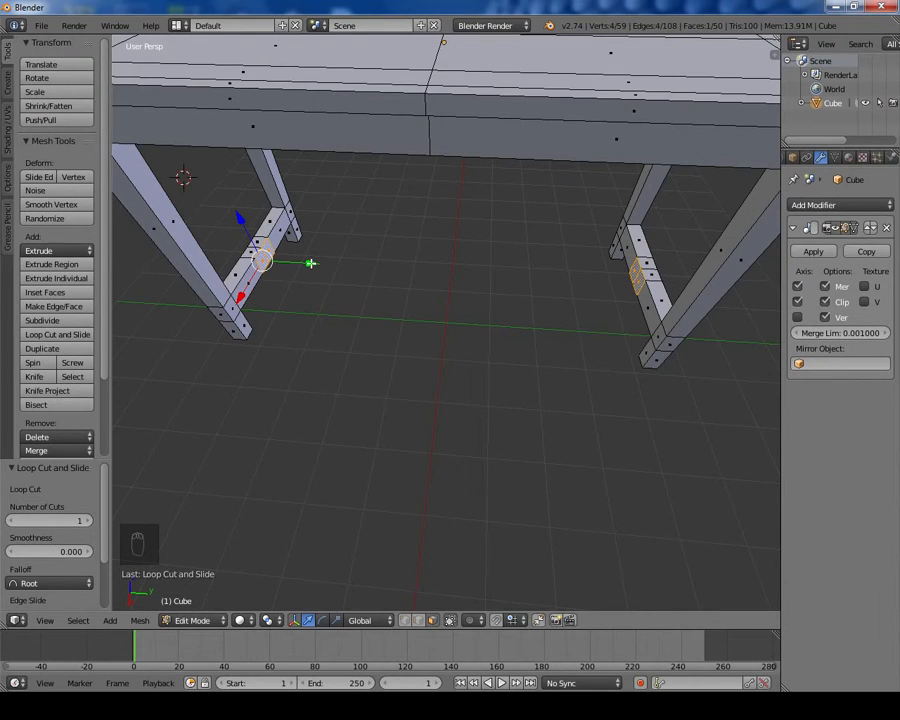
{"action": "key", "text": "e"}
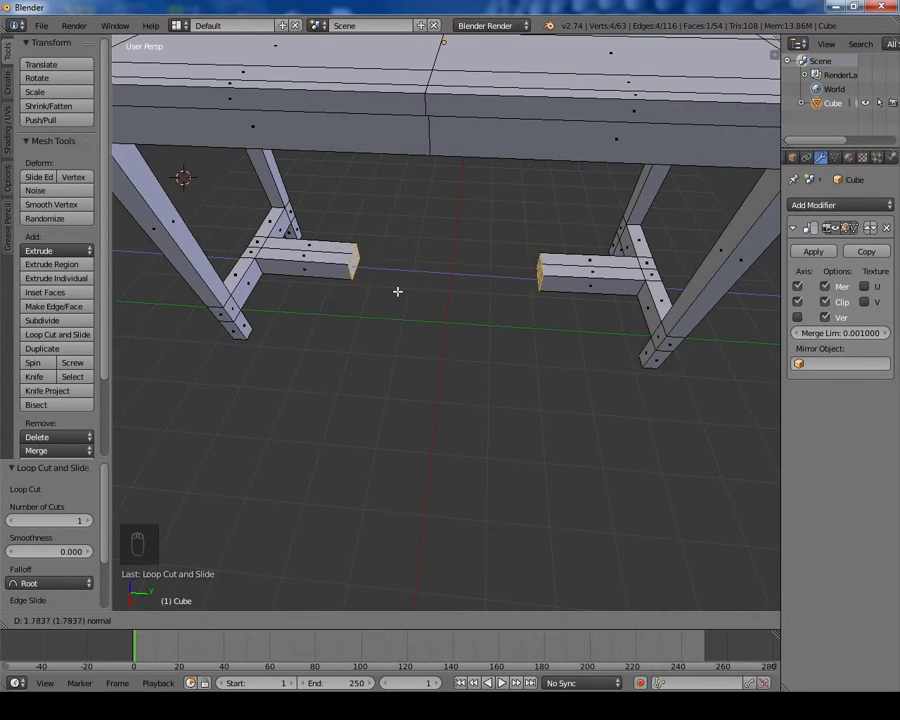
{"action": "right_click", "coordinate": [397, 291]}
{"action": "key", "text": "ctrl+z"}
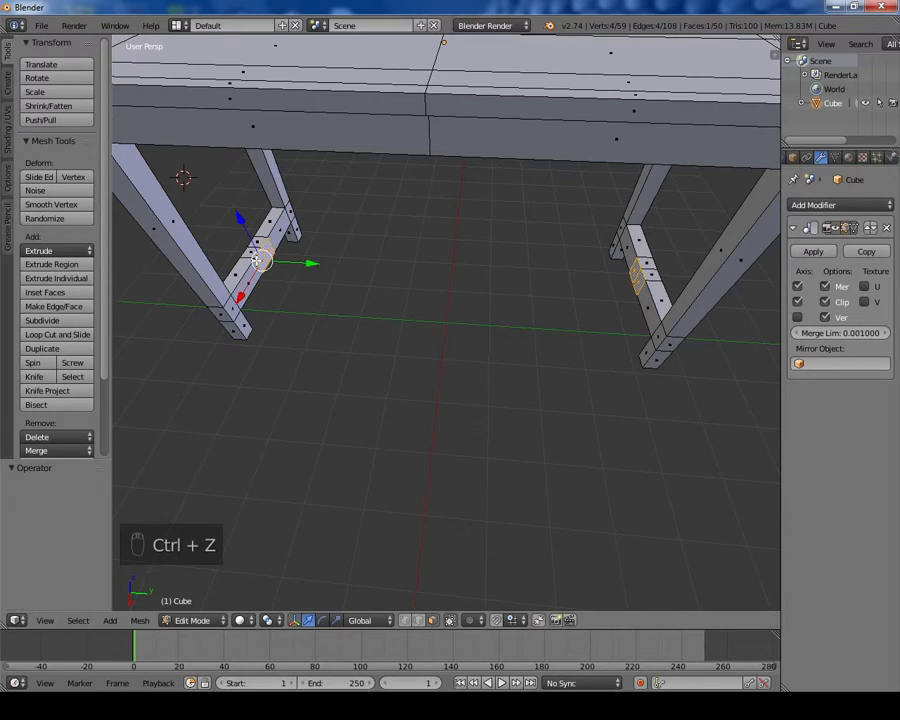
Step: Select the stretcher's new middle edge loop, move it -0.119 along X, and deselect everything
{"action": "middle_click_drag", "start_coordinate": [257, 259], "coordinate": [408, 257]}
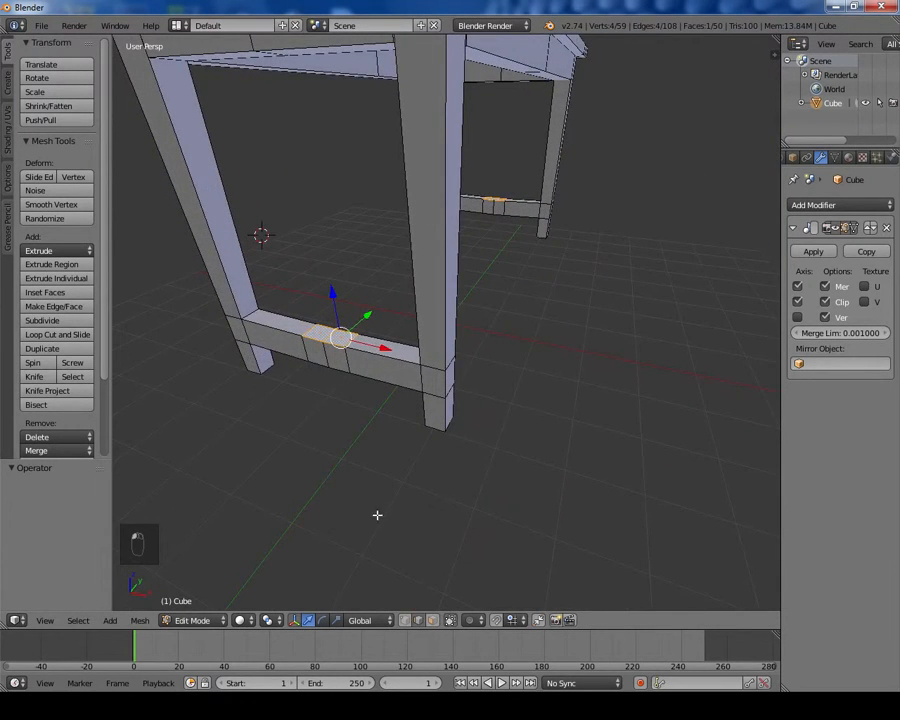
{"action": "middle_click_drag", "start_coordinate": [377, 515], "coordinate": [398, 358]}
{"action": "right_click", "coordinate": [432, 360]}
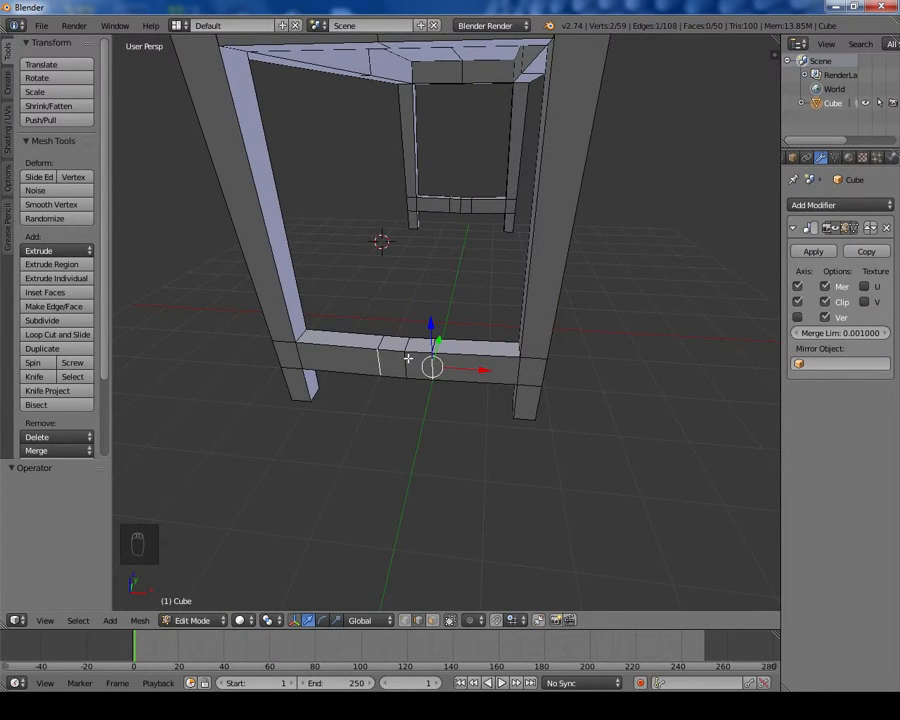
{"action": "scroll", "coordinate": [408, 358], "scroll_direction": "up", "scroll_amount": 2}
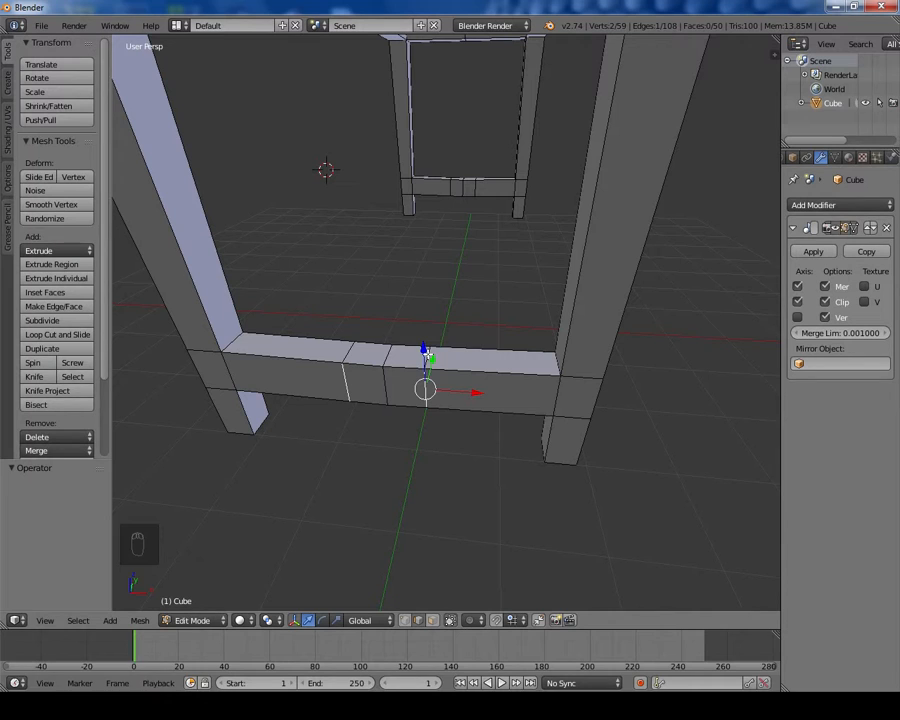
{"action": "right_click", "coordinate": [426, 352], "text": "shift"}
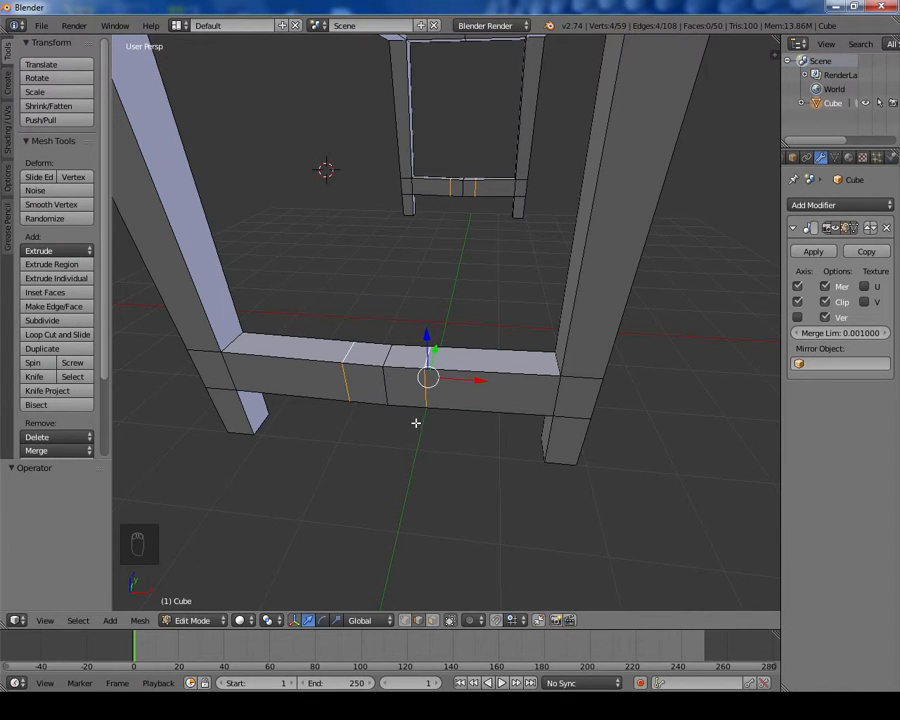
{"action": "middle_click_drag", "start_coordinate": [416, 423], "coordinate": [422, 362]}
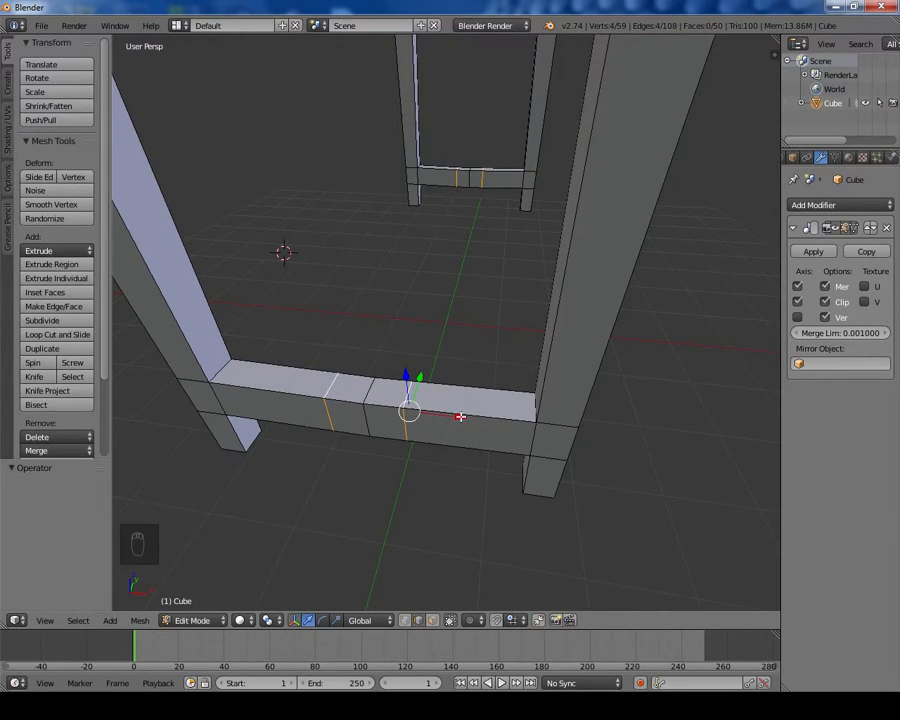
{"action": "left_click_drag", "start_coordinate": [460, 416], "coordinate": [445, 418]}
{"action": "key", "text": "a"}
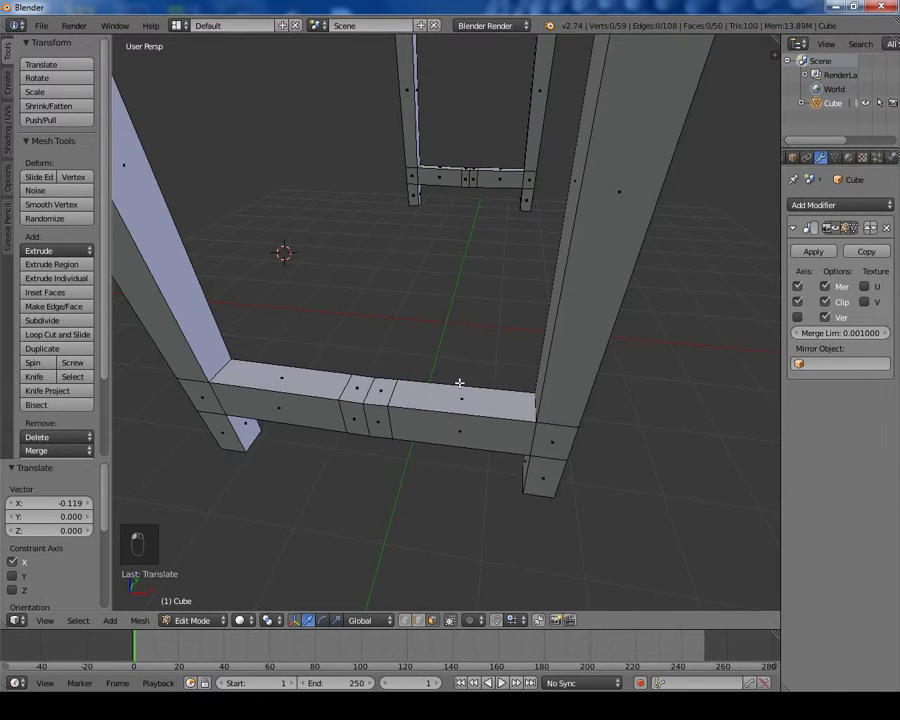
Step: Select the side leg's inner face between the loop cuts and try extruding it toward the middle, undoing the attempt
{"action": "middle_click_drag", "start_coordinate": [458, 381], "coordinate": [280, 409]}
{"action": "right_click", "coordinate": [238, 218]}
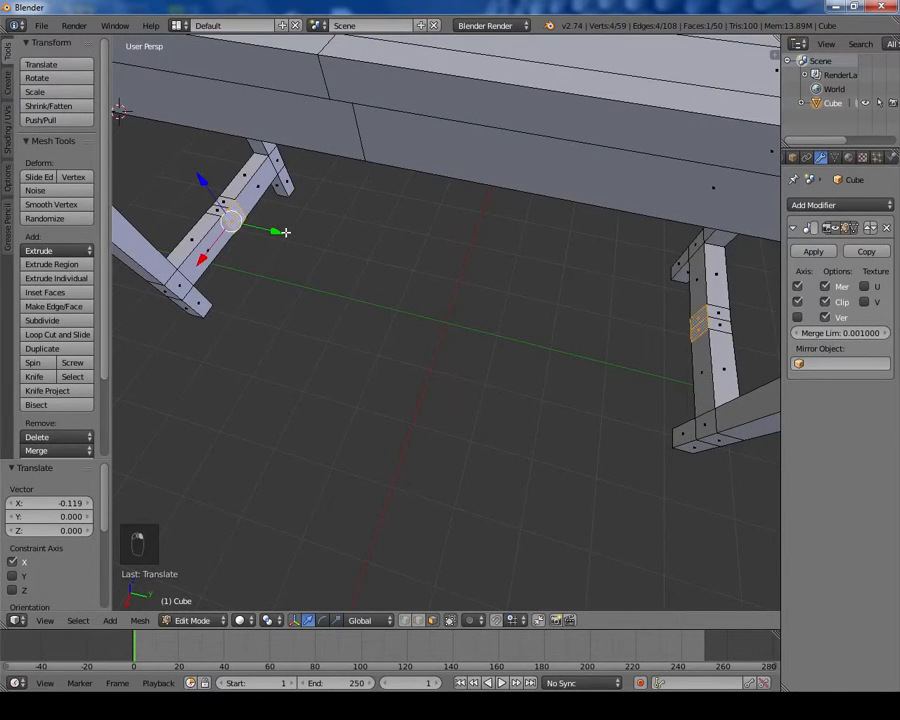
{"action": "key", "text": "e"}
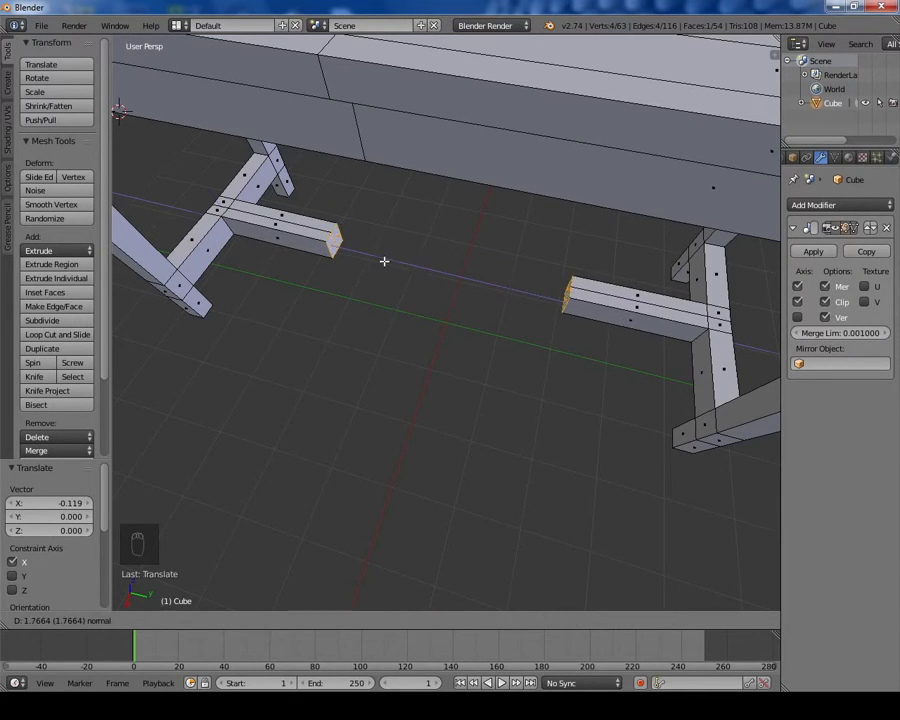
{"action": "right_click", "coordinate": [384, 261]}
{"action": "key", "text": "ctrl+z"}
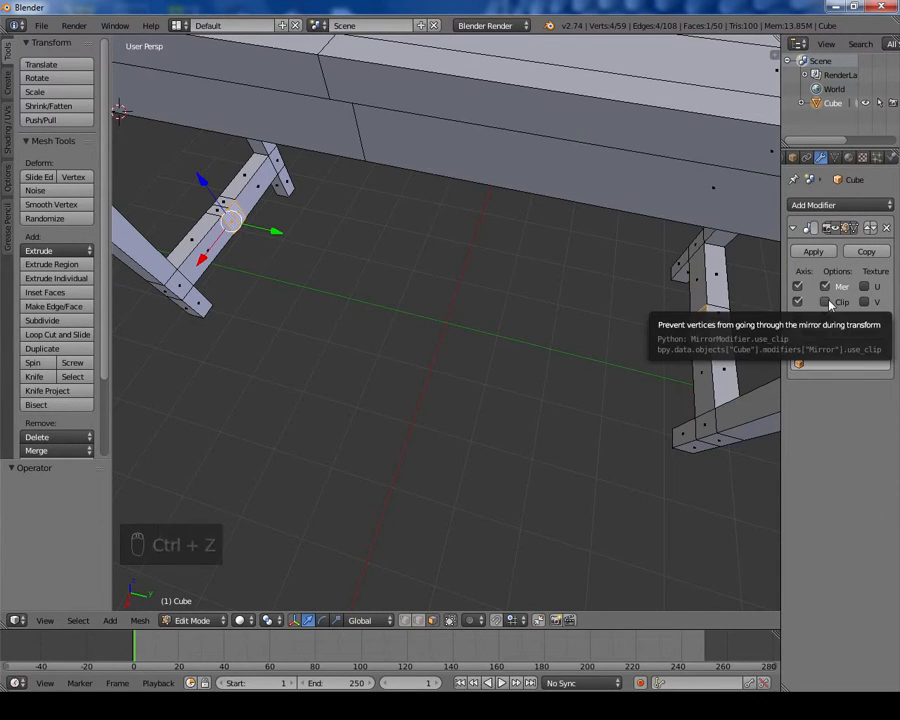
{"action": "key", "text": "e"}
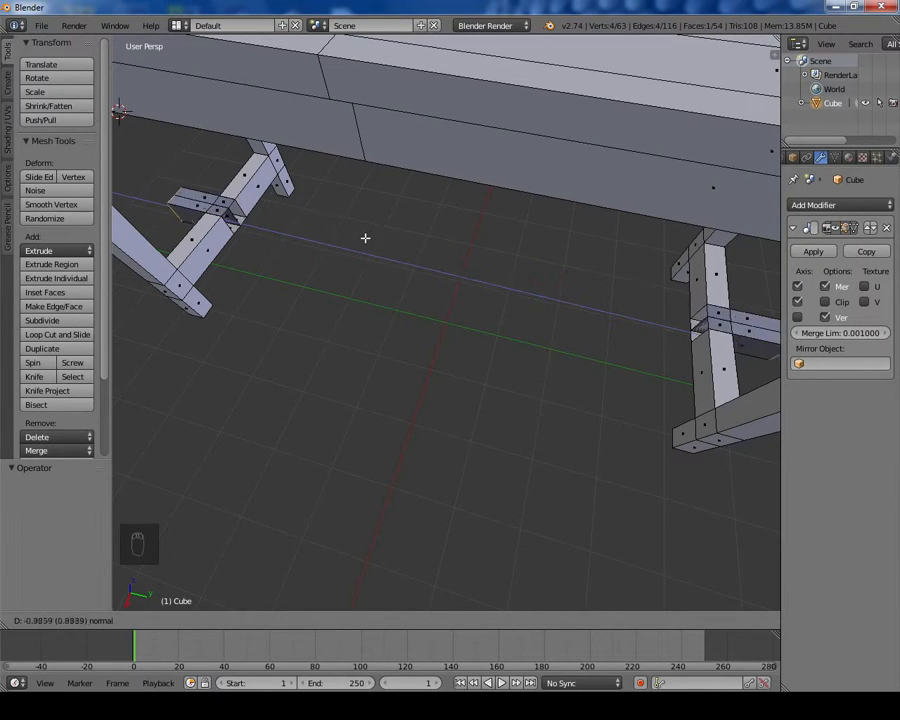
{"action": "right_click", "coordinate": [366, 237]}
{"action": "key", "text": "ctrl+z"}
{"action": "left_click", "coordinate": [836, 302]}
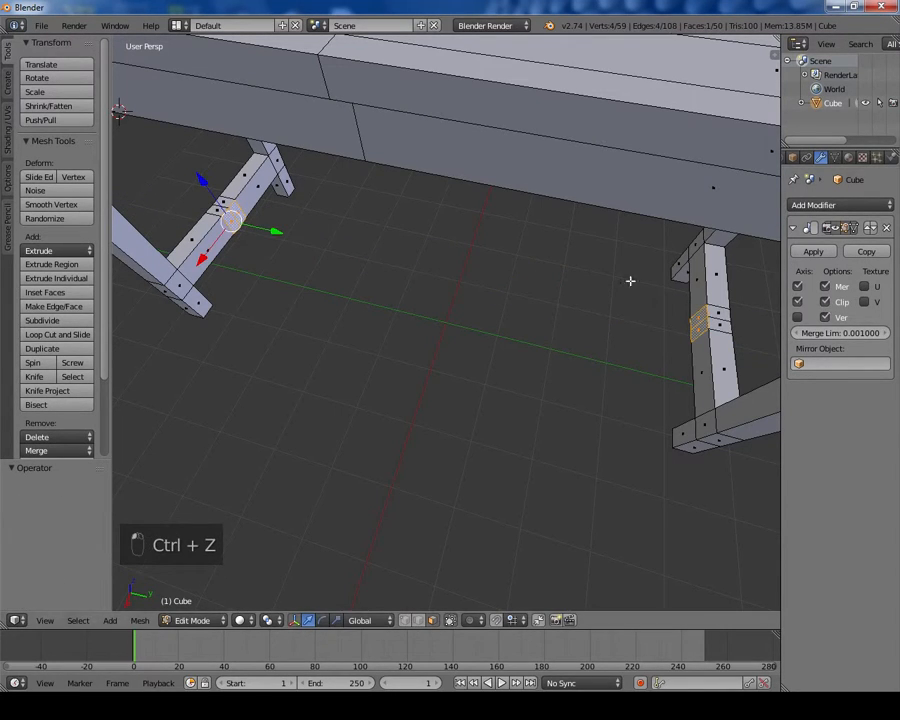
Step: Extrude the selected side-leg face about 4.62 units toward the mirror plane to form the long side stretcher joining the legs
{"action": "key", "text": "e"}
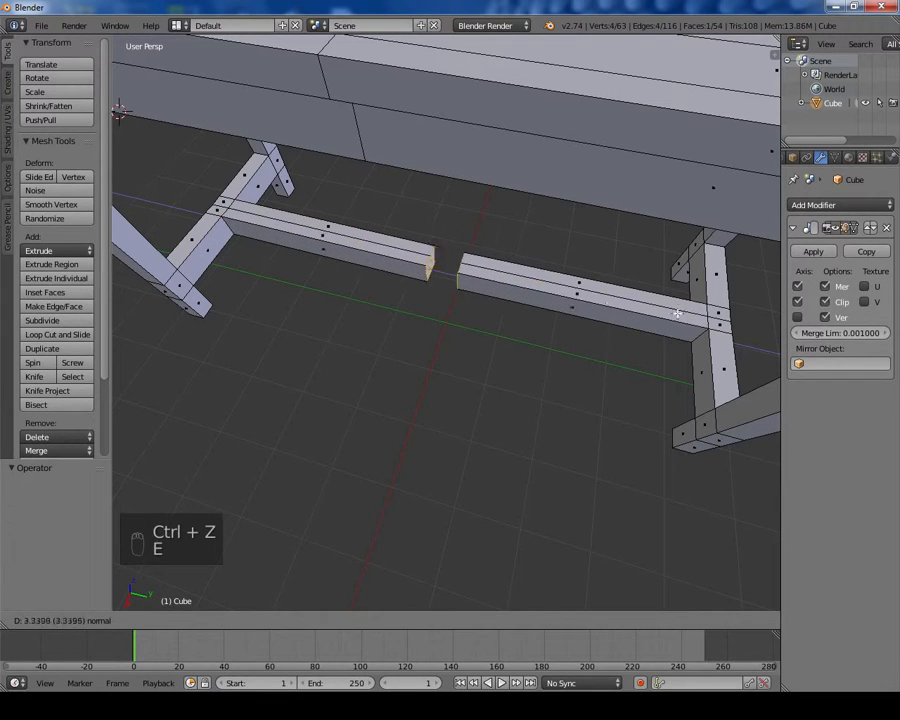
{"action": "left_click", "coordinate": [737, 318]}
{"action": "scroll", "coordinate": [565, 398], "scroll_direction": "down", "scroll_amount": 3}
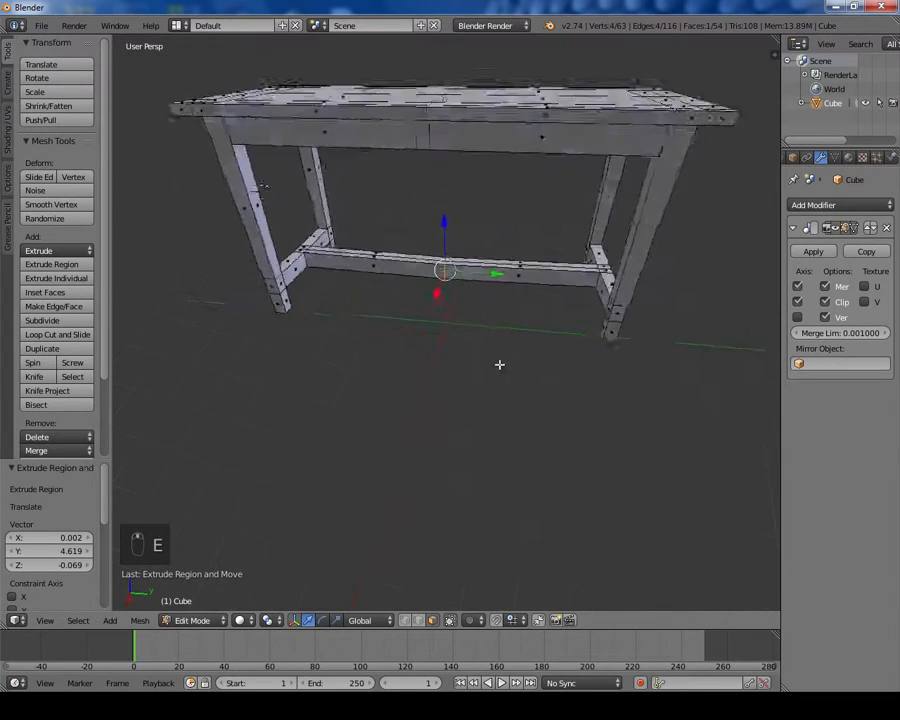
{"action": "scroll", "coordinate": [502, 350], "scroll_direction": "down", "scroll_amount": 2}
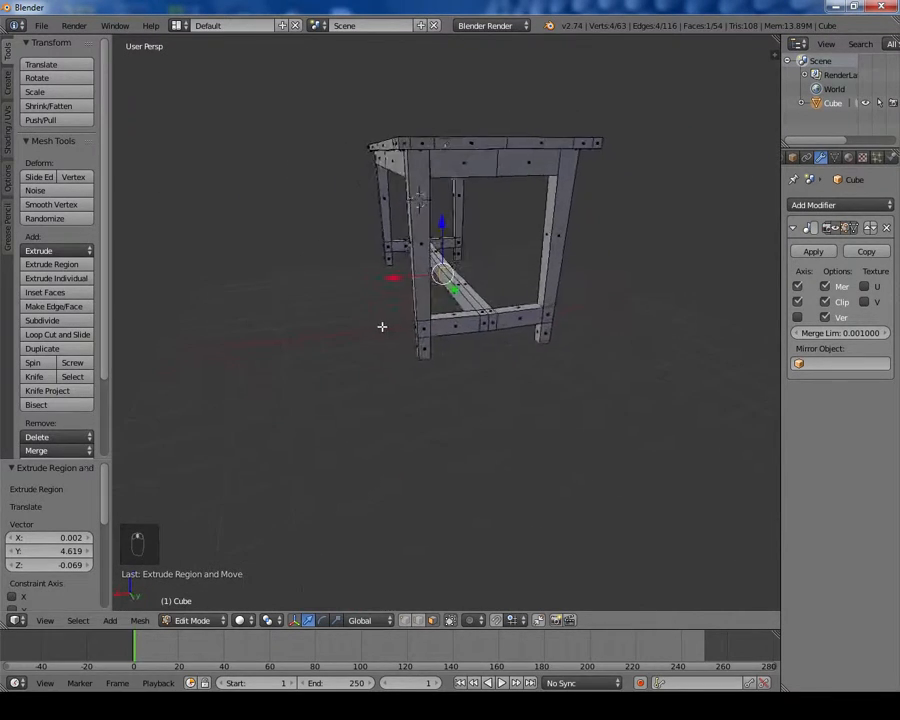